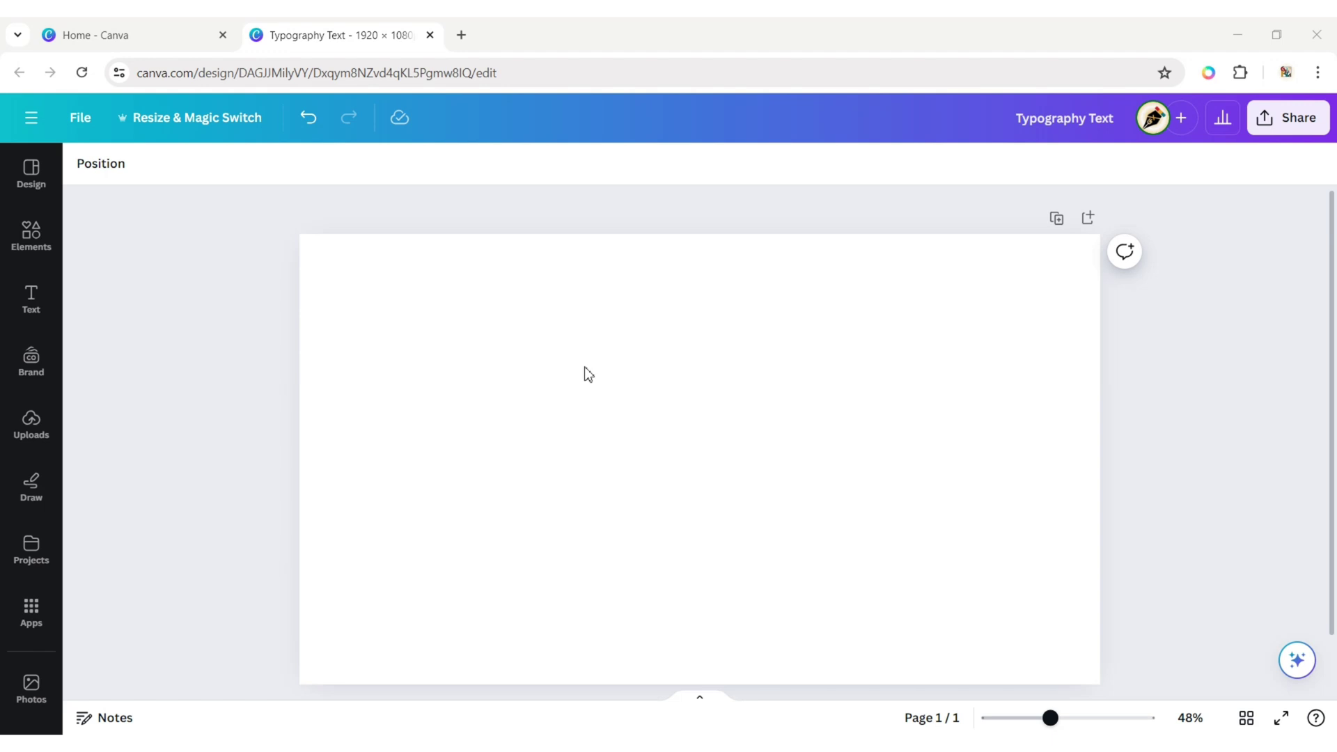
# - Add G and O letter frames from the Frames search, placing the O beside the G
pyautogui.click(13, 249)
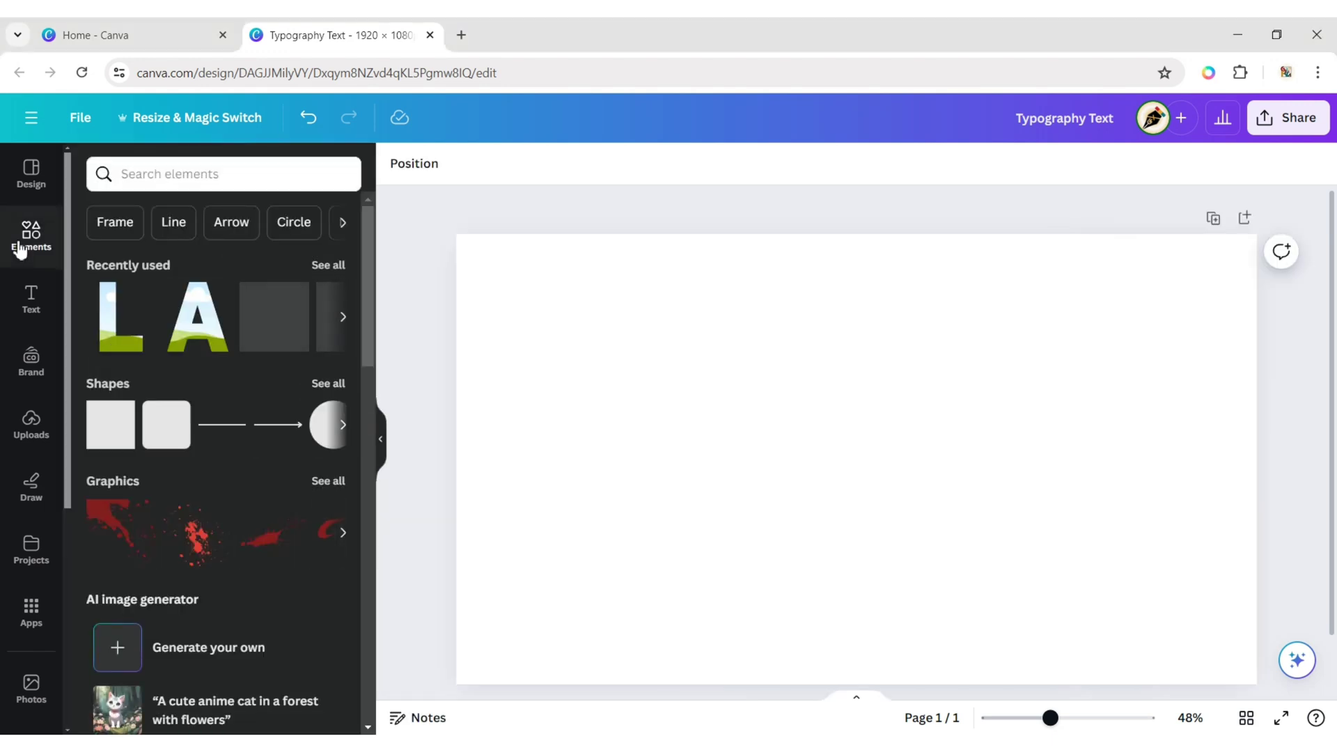
pyautogui.scroll(-15, 365, 340)
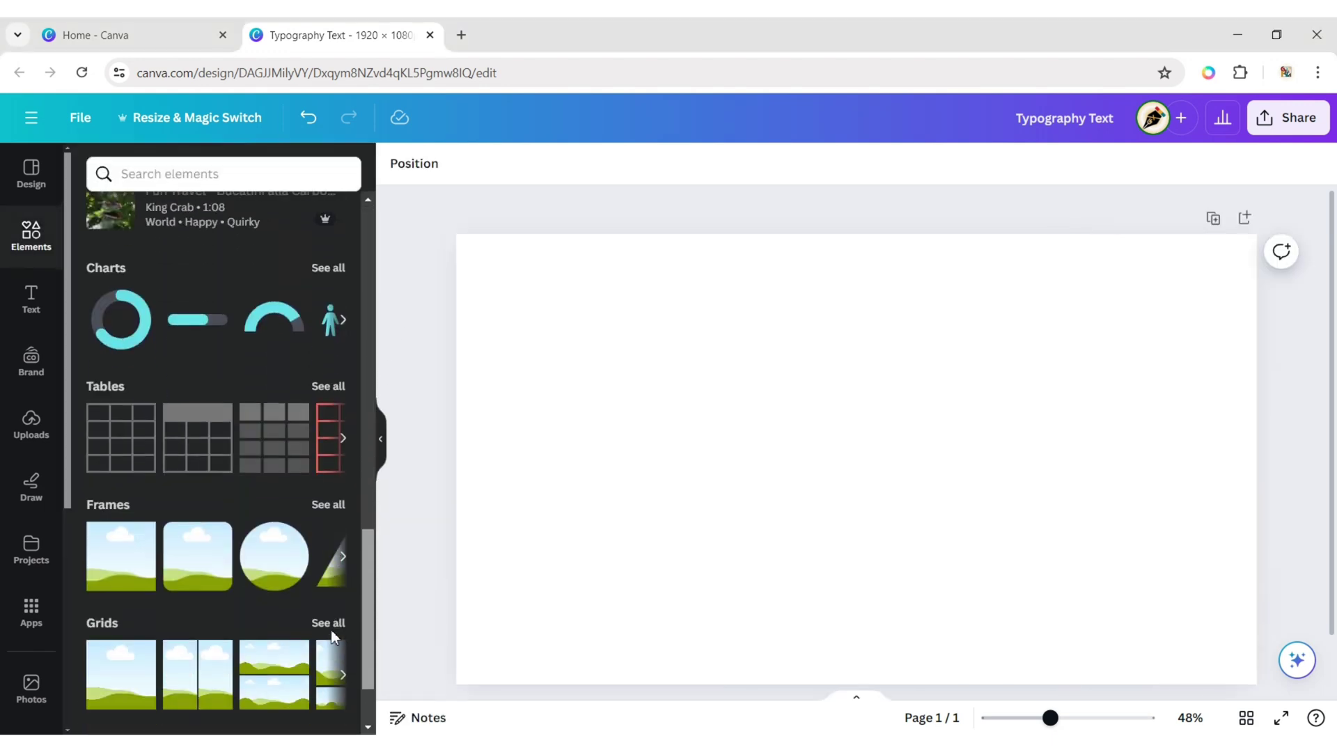
pyautogui.click(326, 458)
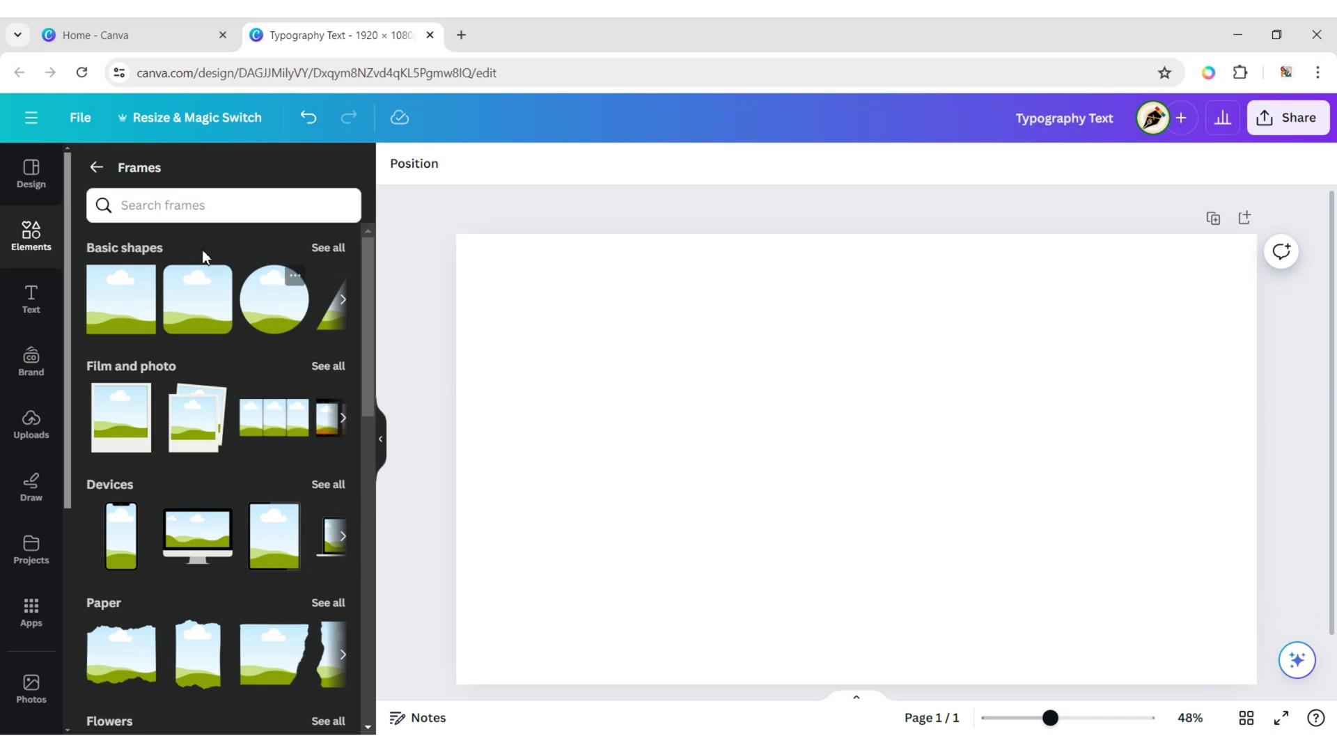
pyautogui.write('g')
pyautogui.press('Return')
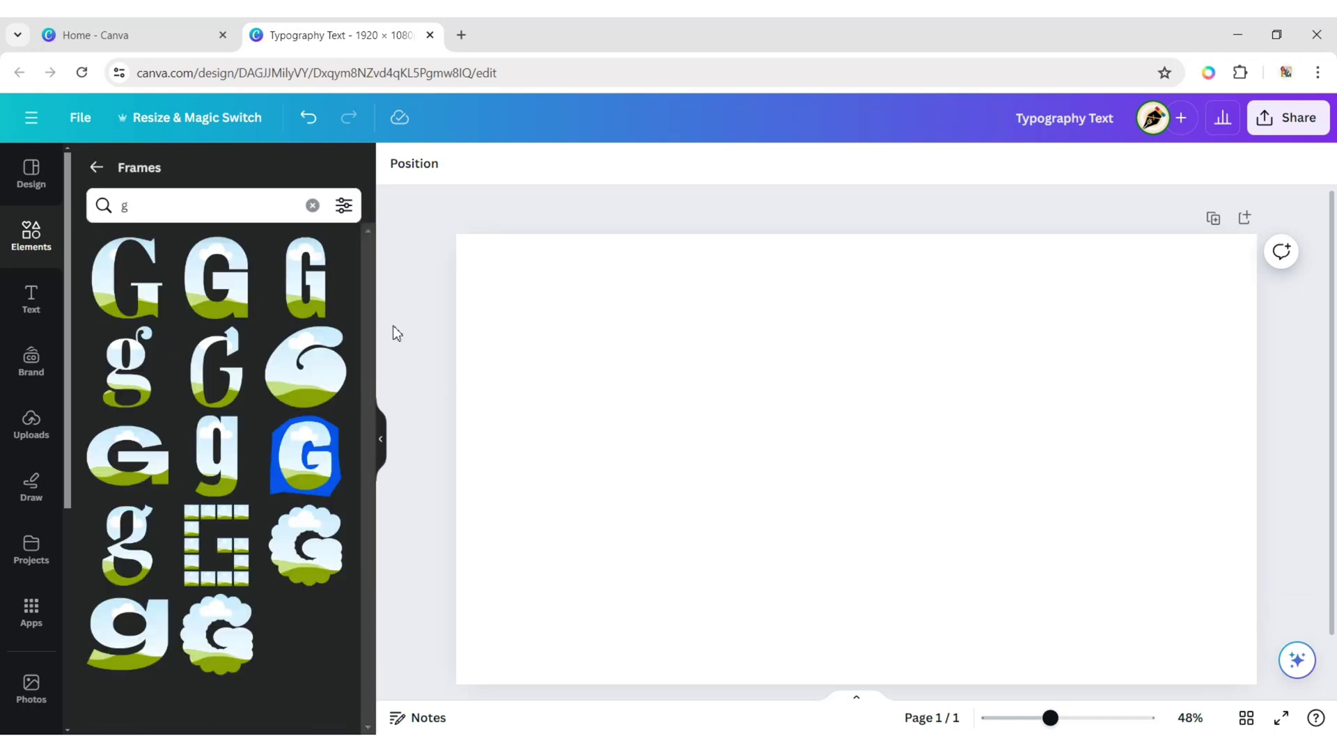
pyautogui.click(234, 298)
pyautogui.moveTo(845, 464); pyautogui.dragTo(592, 463)
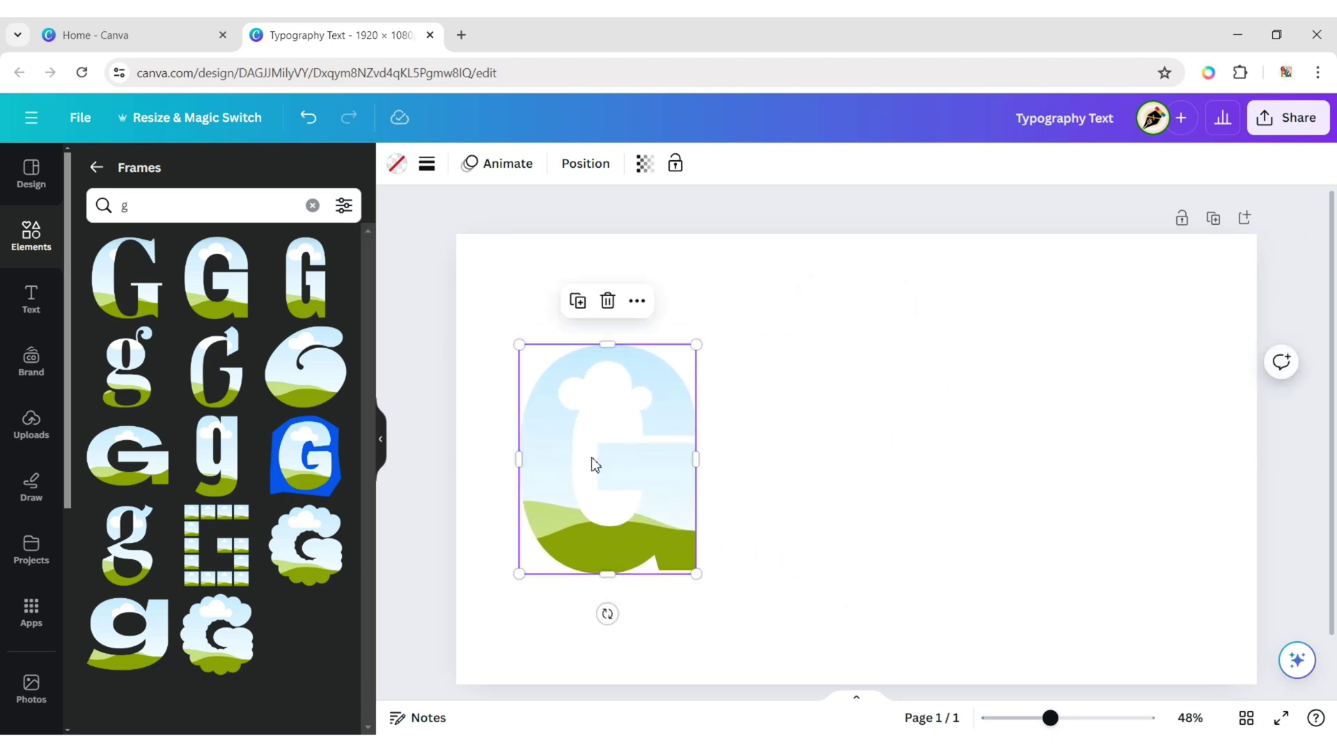
pyautogui.click(313, 205)
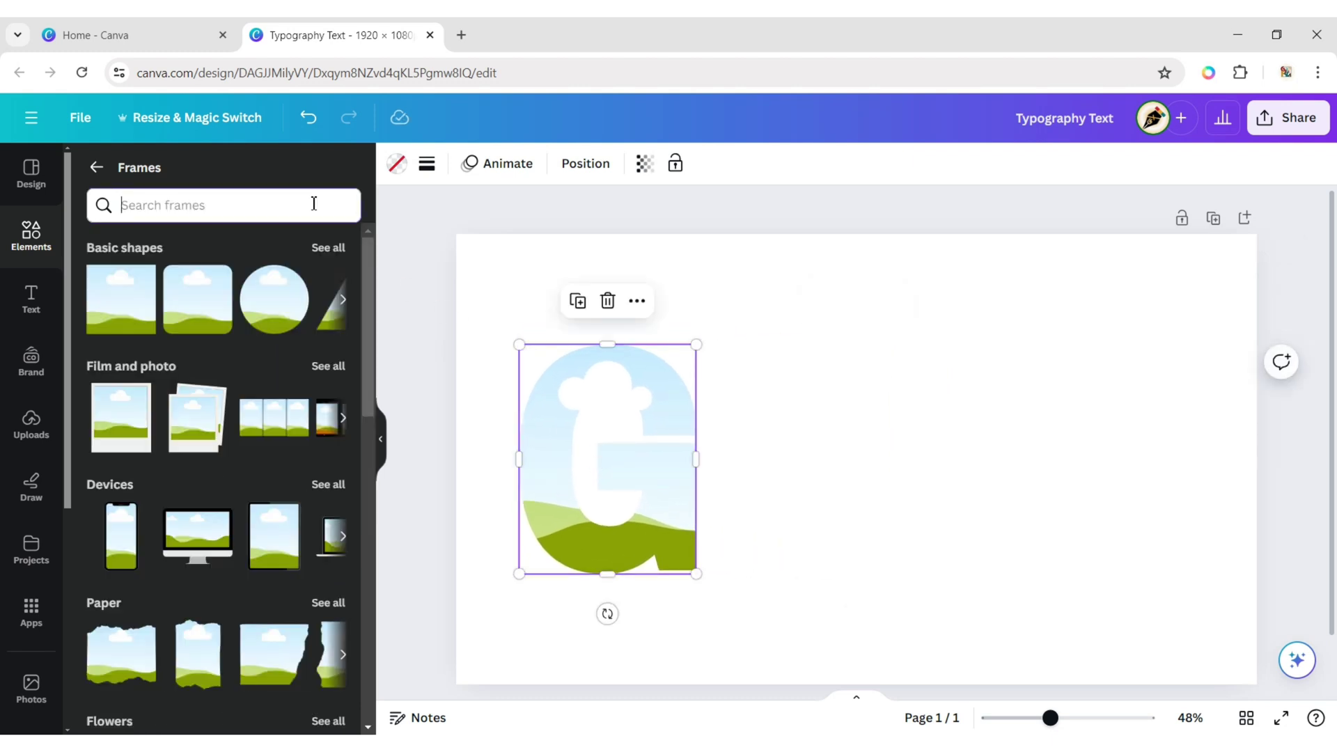
pyautogui.write('o')
pyautogui.press('Return')
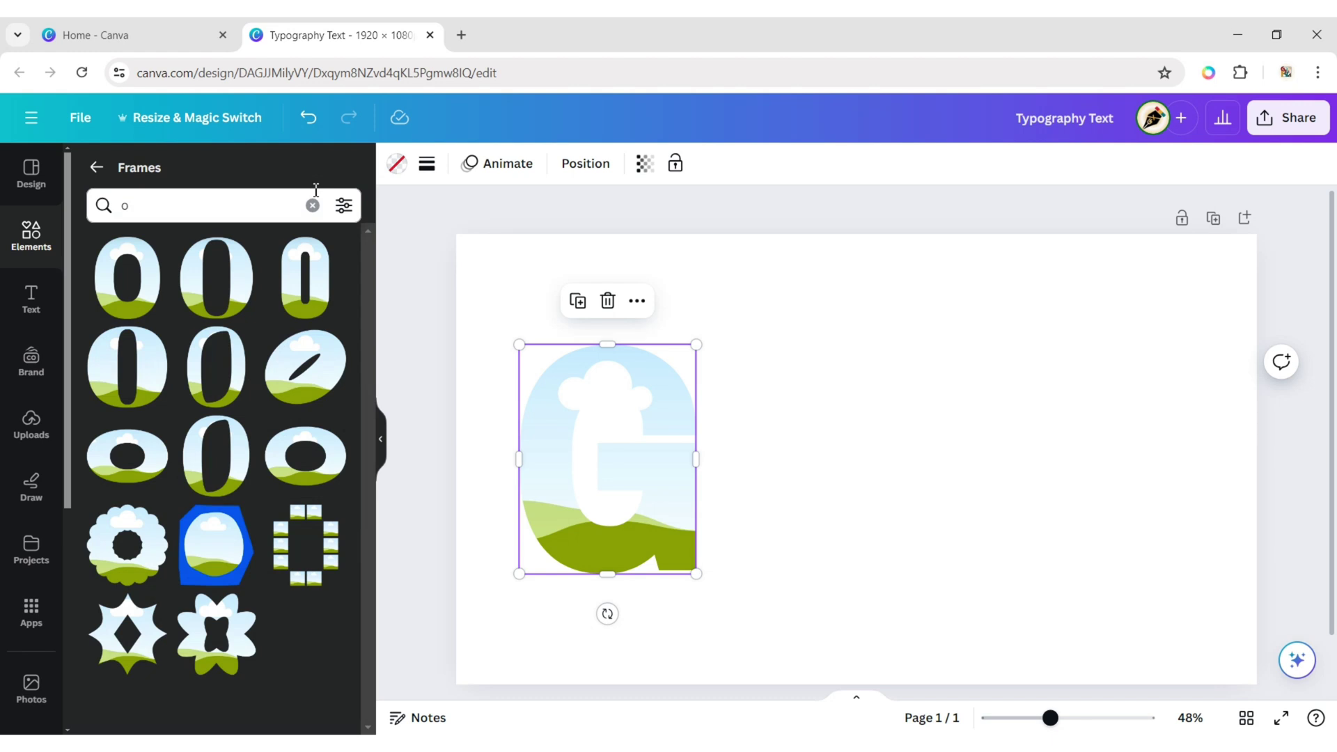
pyautogui.click(147, 298)
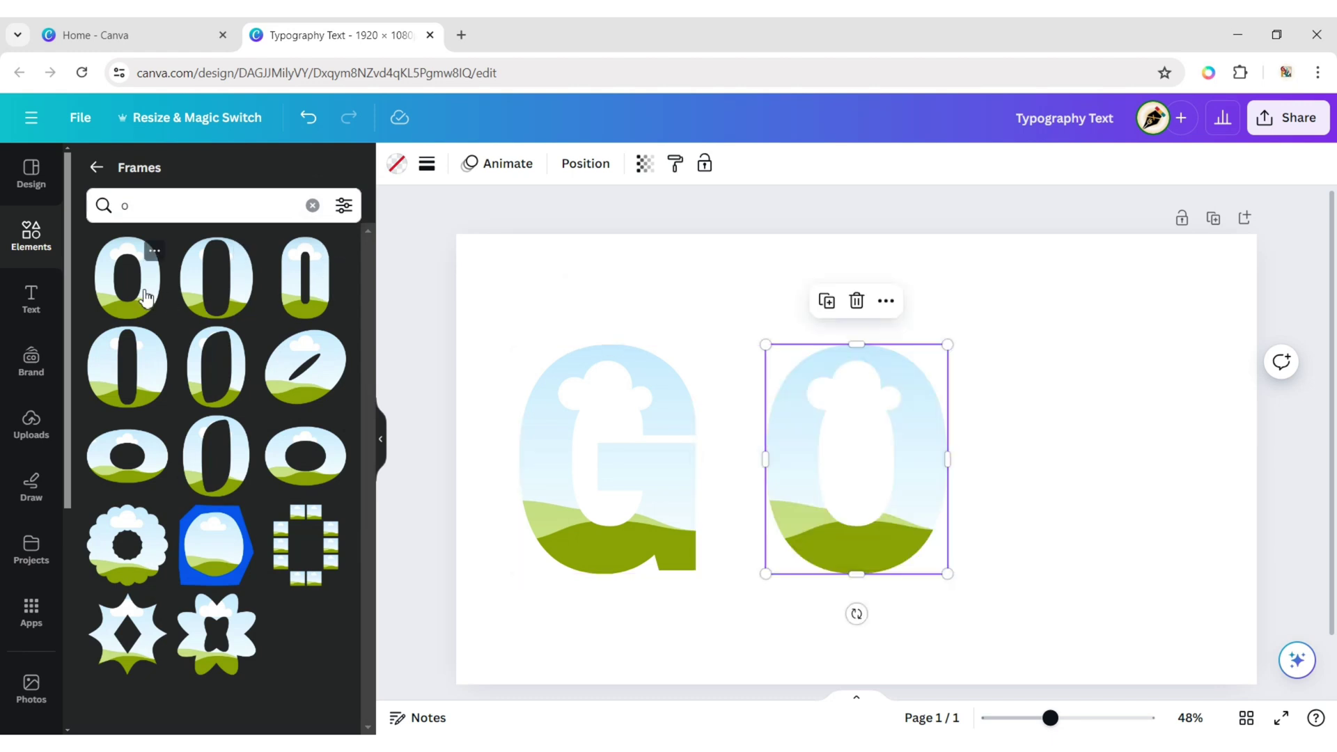
pyautogui.moveTo(848, 468); pyautogui.dragTo(801, 466)
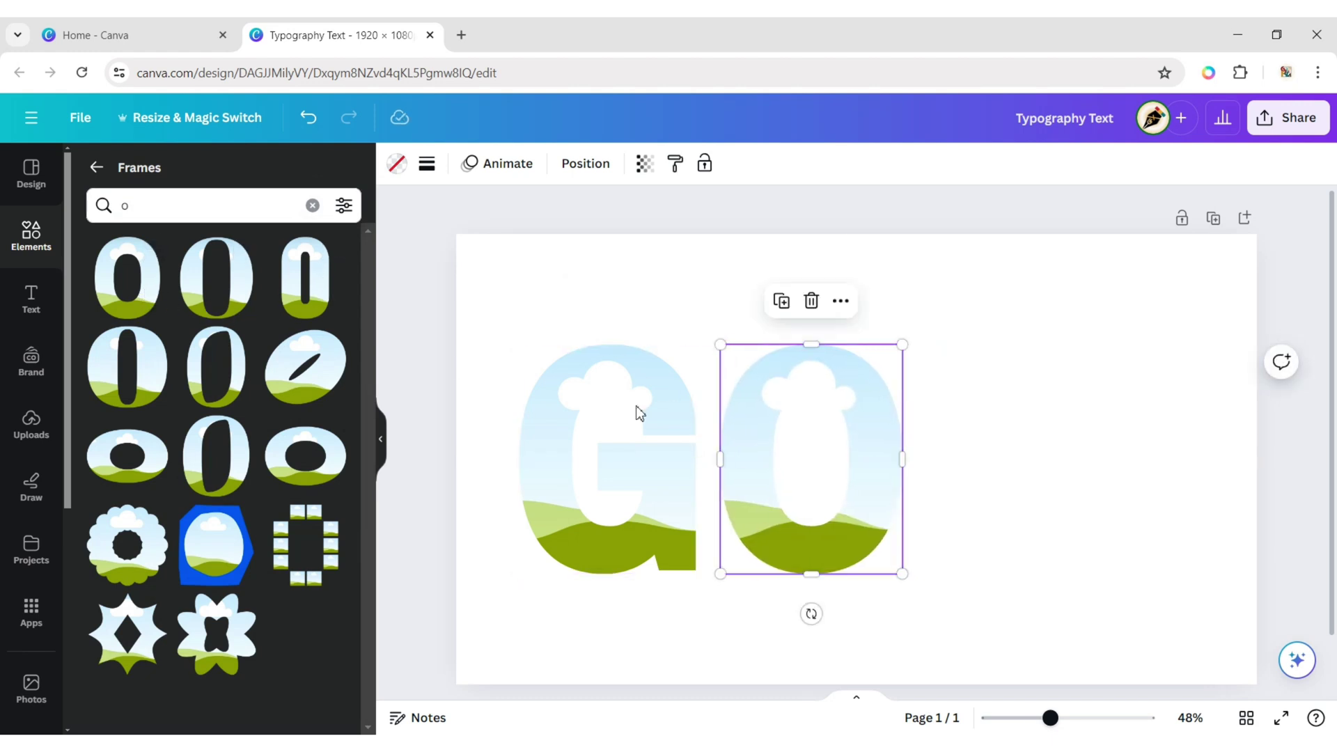
# - Add A and L letter frames to the right of the O to complete the row
pyautogui.click(313, 206)
pyautogui.write('a')
pyautogui.press('Return')
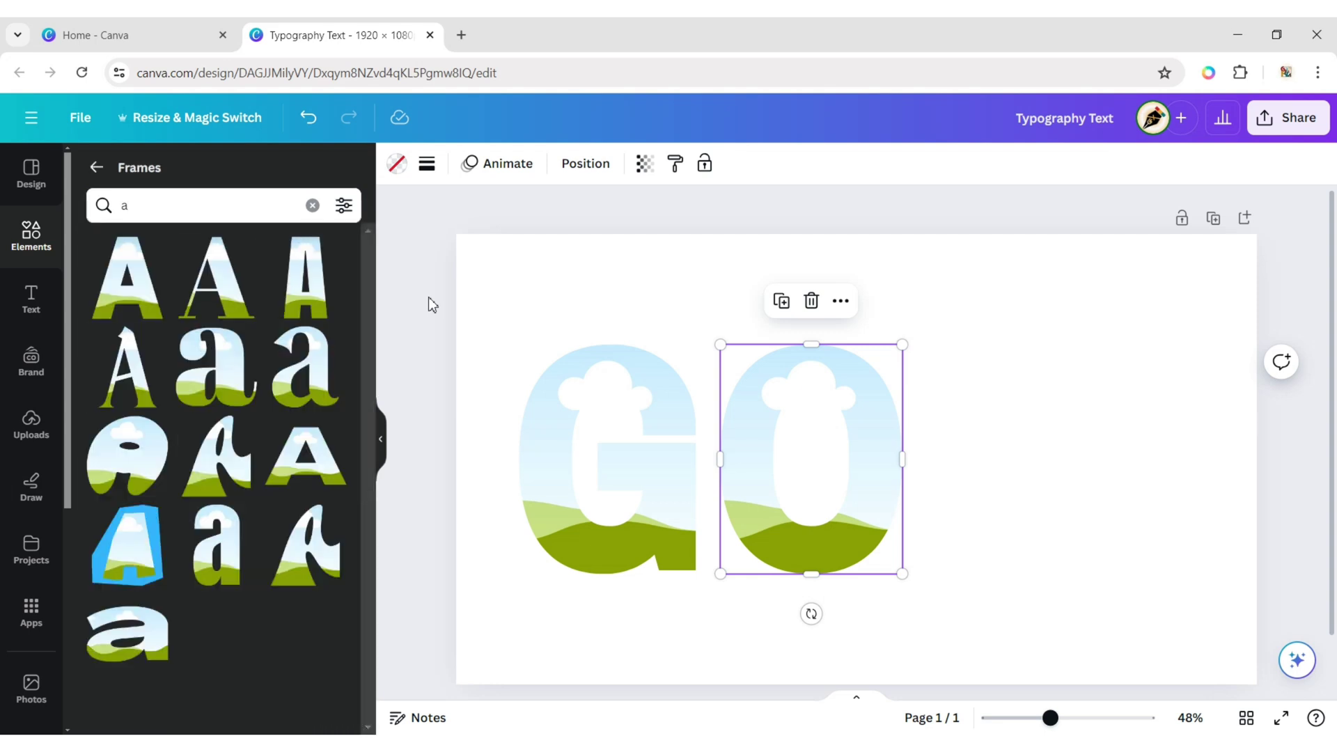
pyautogui.moveTo(134, 301); pyautogui.dragTo(961, 489)
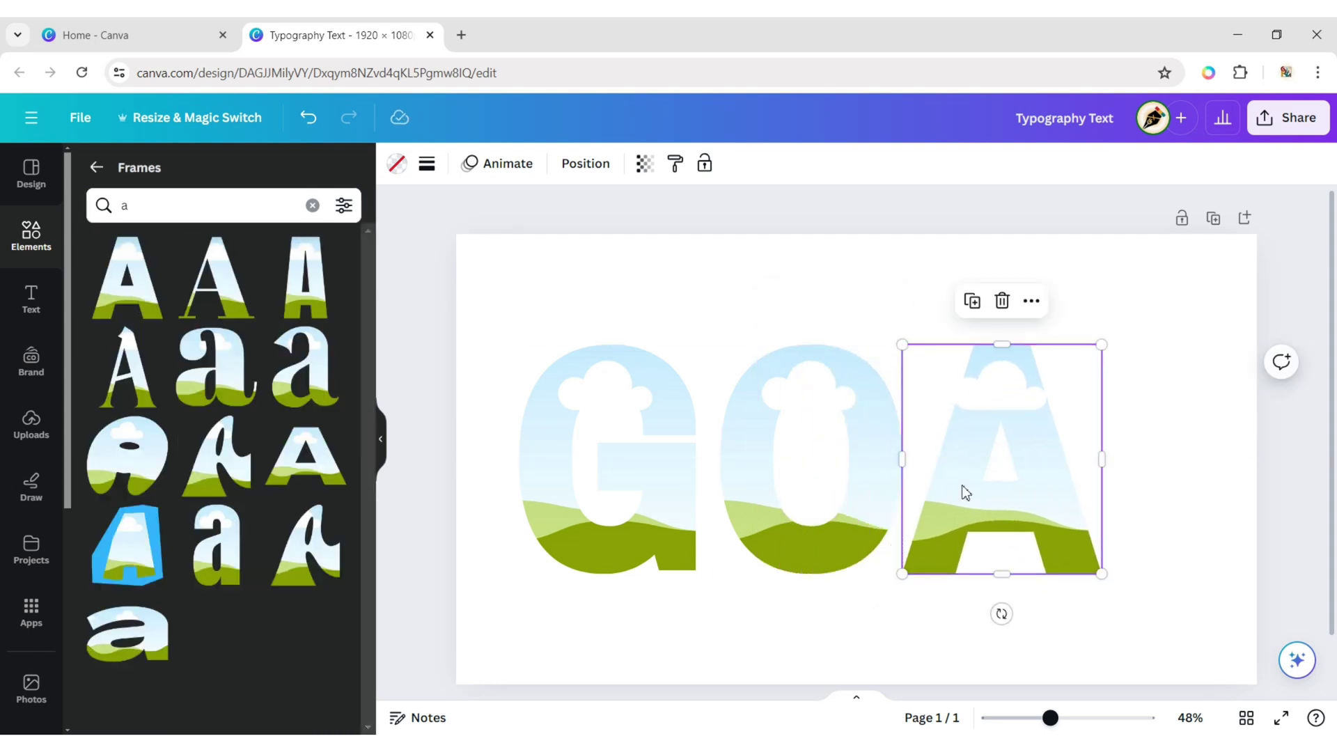
pyautogui.click(312, 206)
pyautogui.write('l')
pyautogui.press('Return')
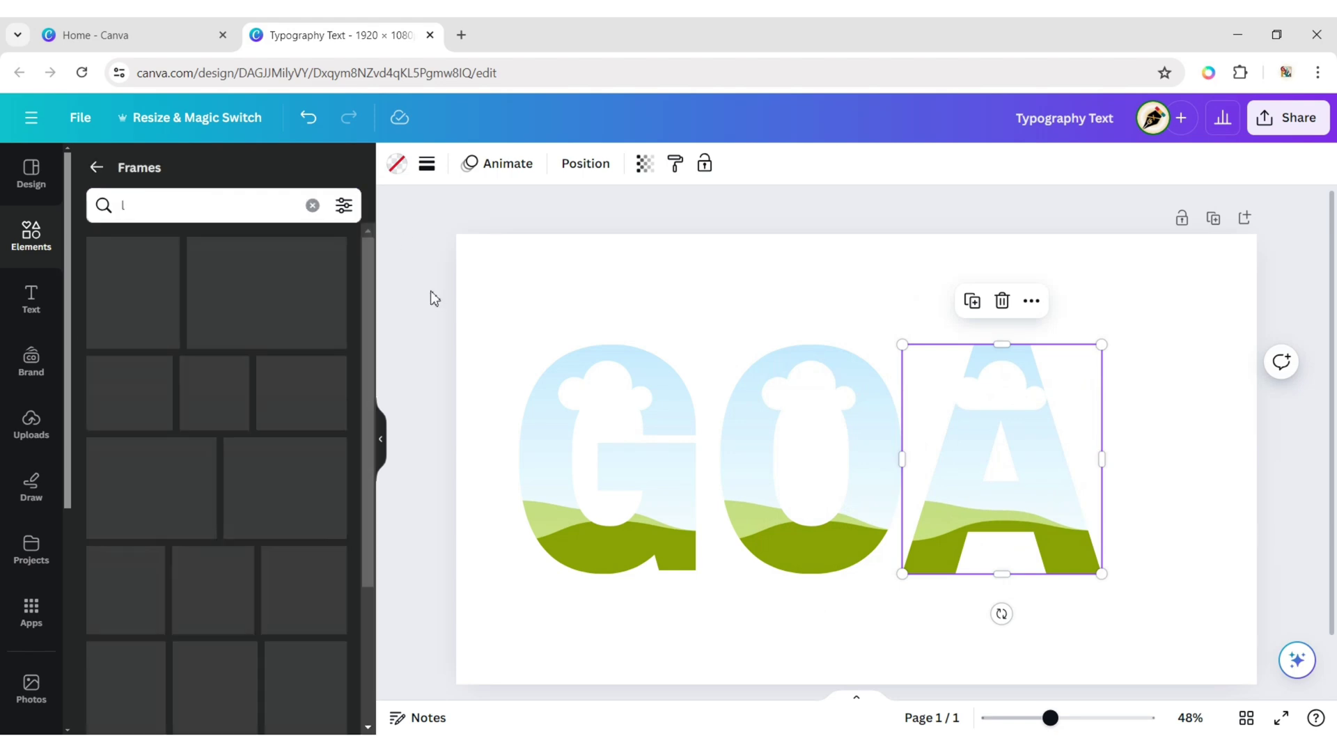
pyautogui.click(149, 301)
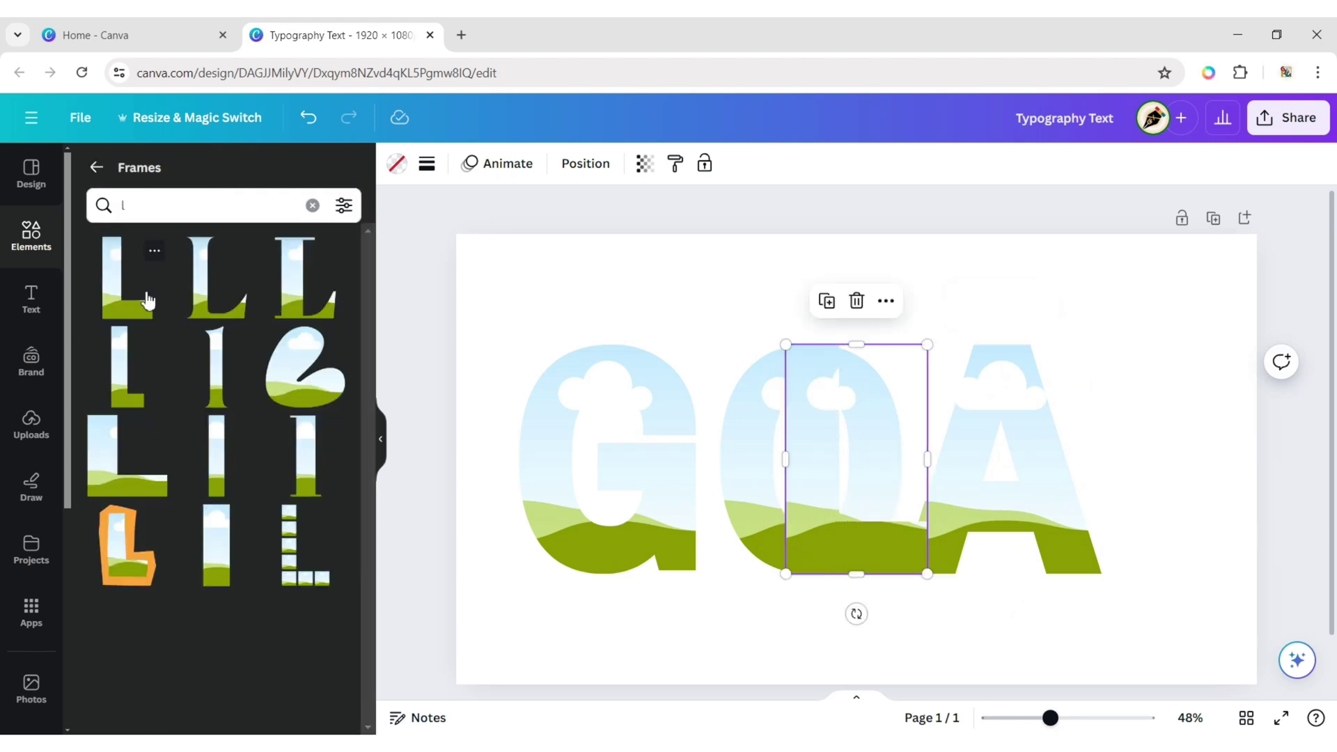
pyautogui.click(380, 446)
pyautogui.moveTo(692, 478); pyautogui.dragTo(1018, 477)
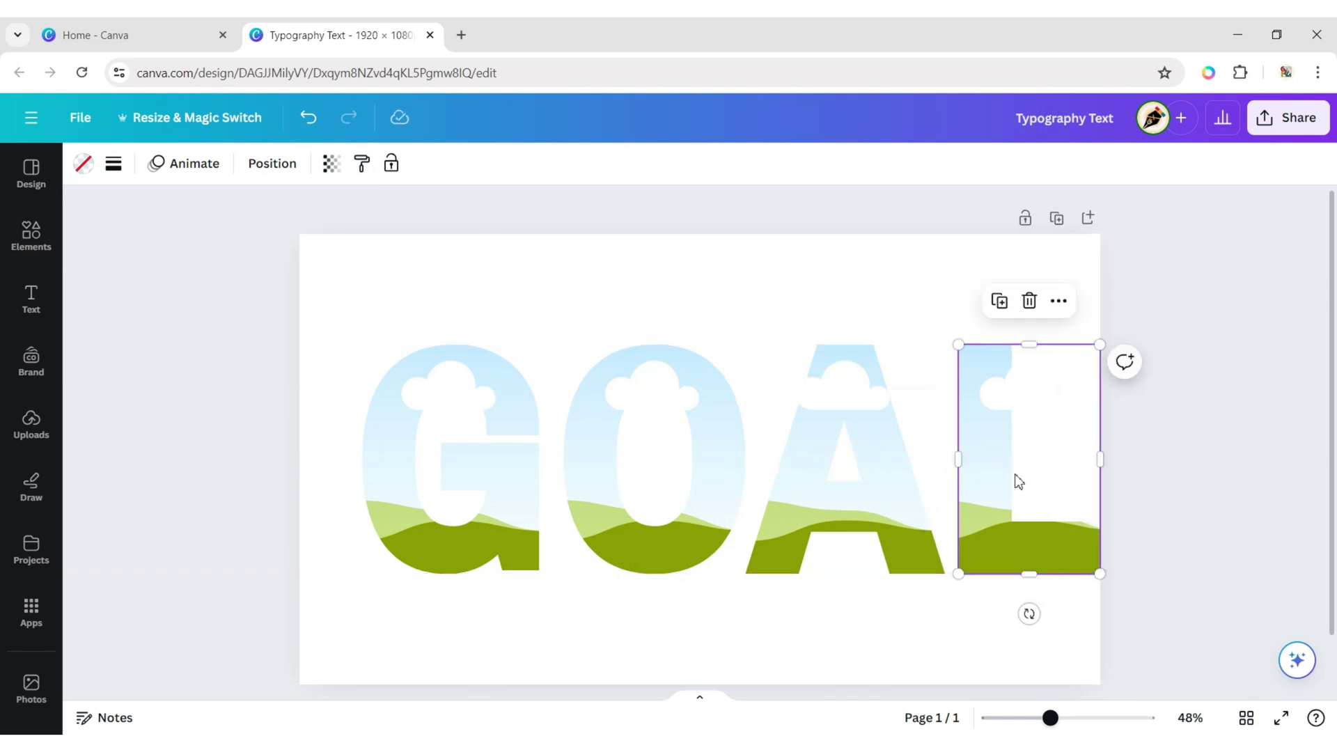
# - Nudge the G, O, A and L frames closer together for even spacing
pyautogui.click(1205, 486)
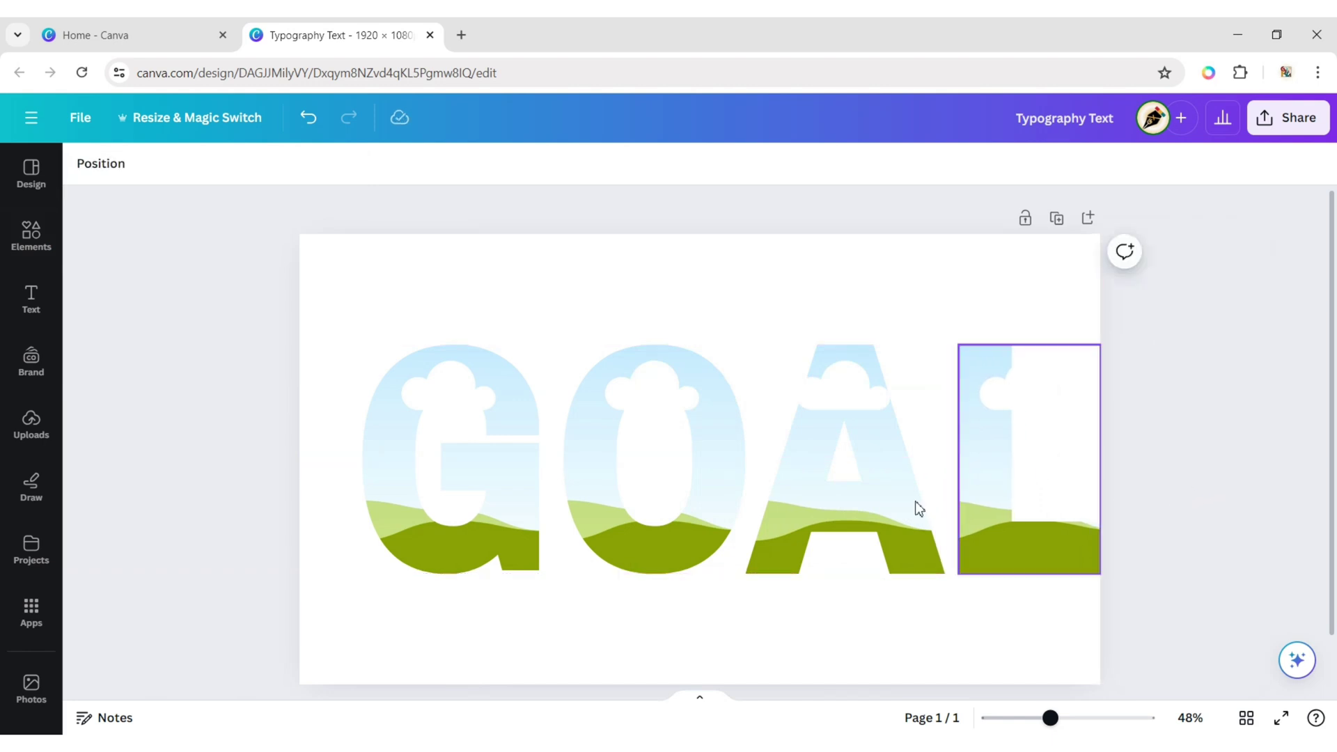
pyautogui.click(432, 508)
pyautogui.moveTo(442, 511); pyautogui.dragTo(421, 511)
pyautogui.moveTo(683, 508); pyautogui.dragTo(661, 501)
pyautogui.click(855, 497)
pyautogui.moveTo(855, 498); pyautogui.dragTo(834, 496)
pyautogui.moveTo(970, 503); pyautogui.dragTo(981, 500)
pyautogui.click(1239, 503)
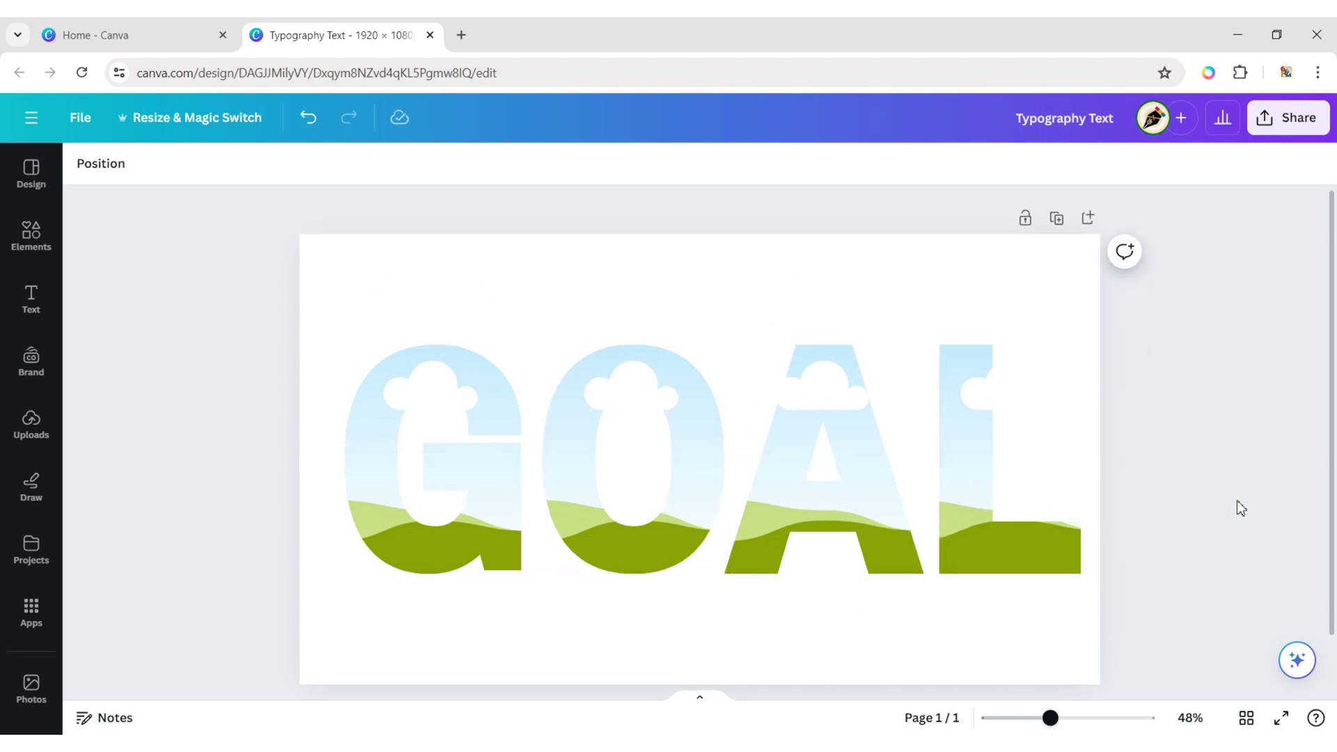
# - Group the four letters, centre the group horizontally on the page, then ungroup them
pyautogui.click(448, 472)
pyautogui.keyDown('shift'); pyautogui.click(626, 478); pyautogui.keyUp('shift')
pyautogui.keyDown('shift'); pyautogui.click(822, 476); pyautogui.keyUp('shift')
pyautogui.keyDown('shift'); pyautogui.click(964, 474); pyautogui.keyUp('shift')
pyautogui.click(665, 303)
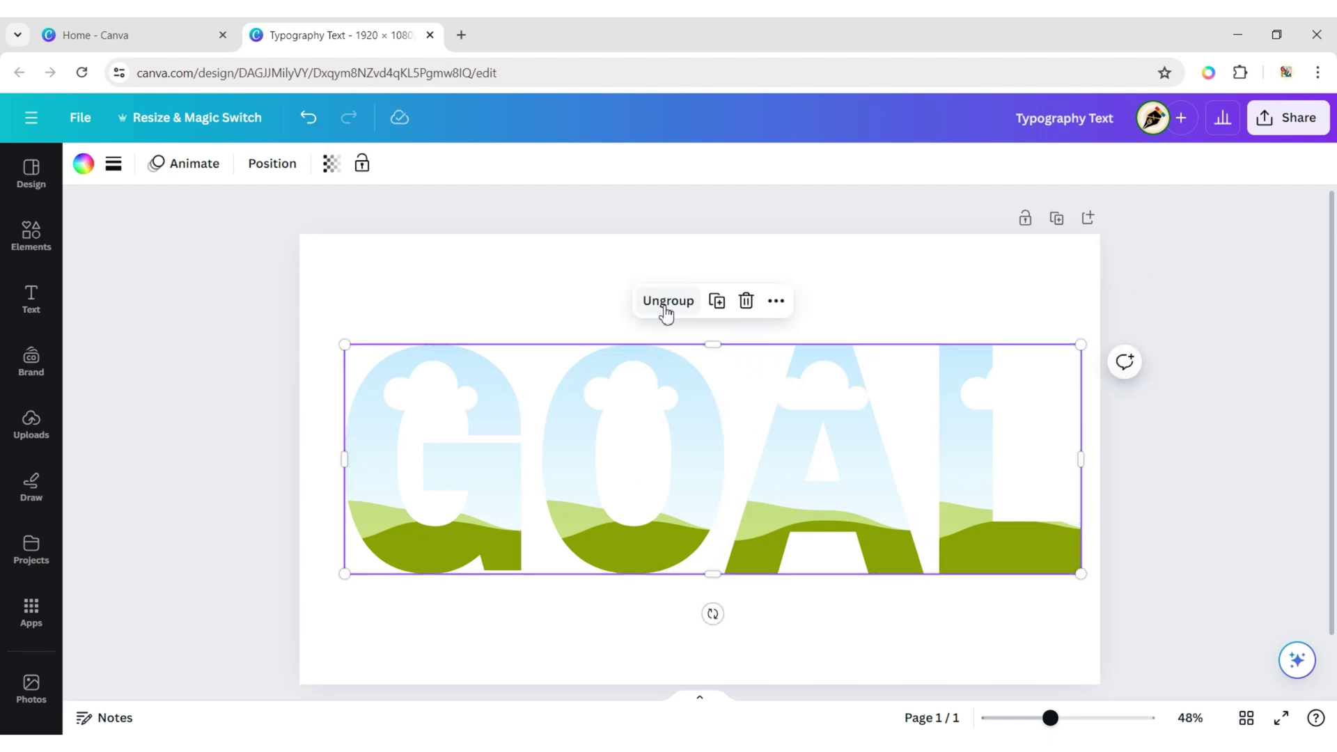
pyautogui.click(273, 170)
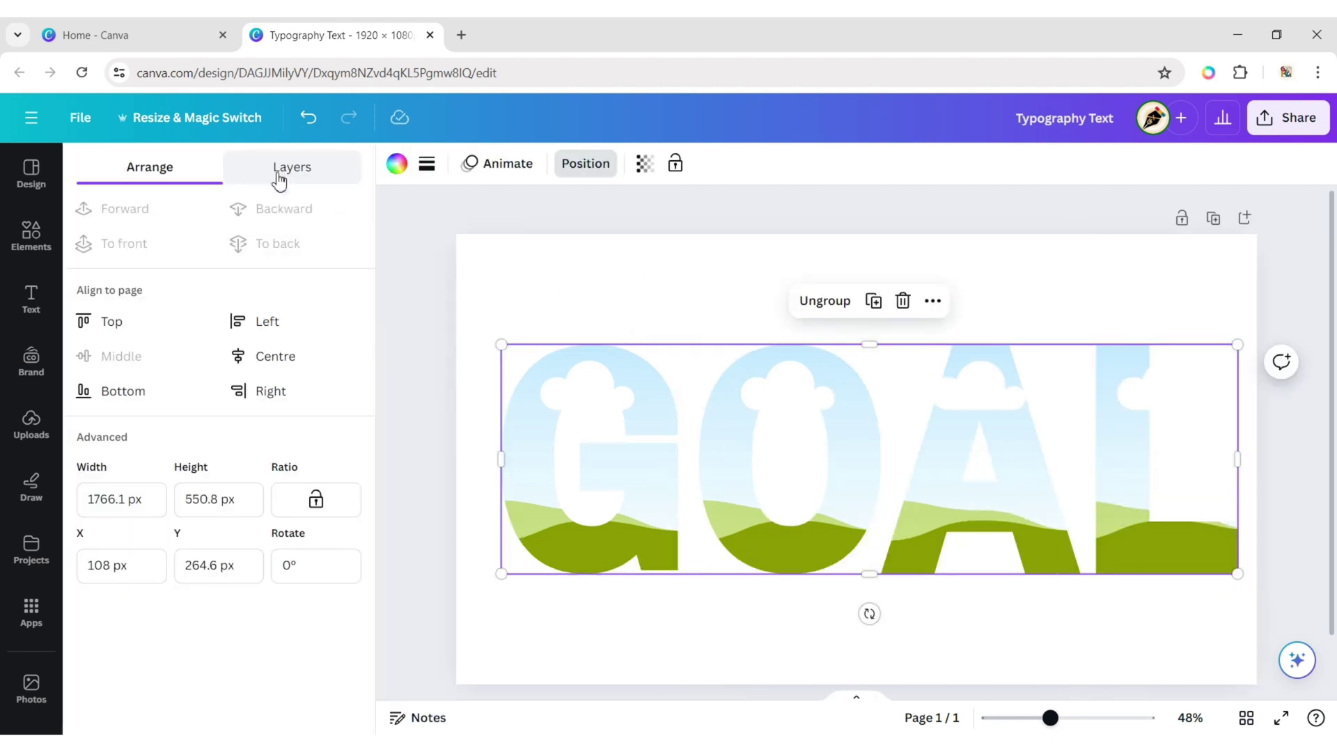
pyautogui.click(270, 357)
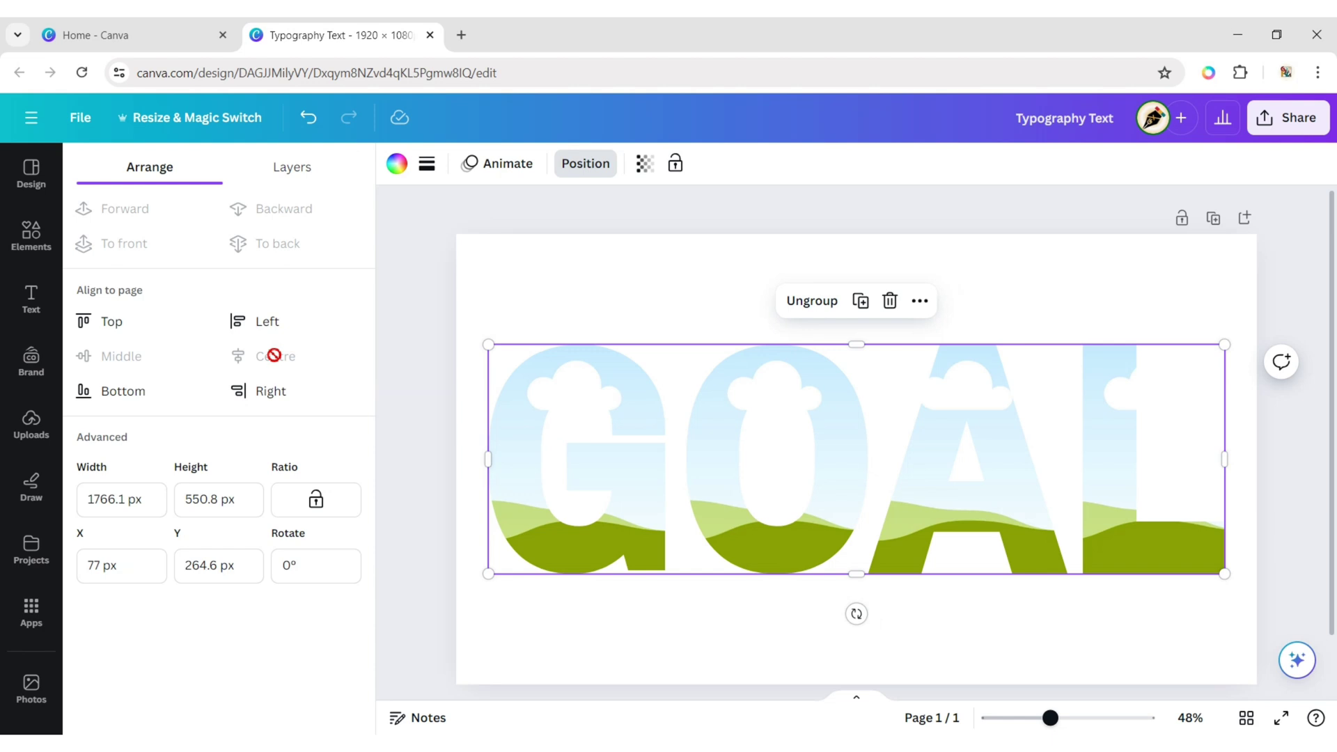
pyautogui.click(411, 359)
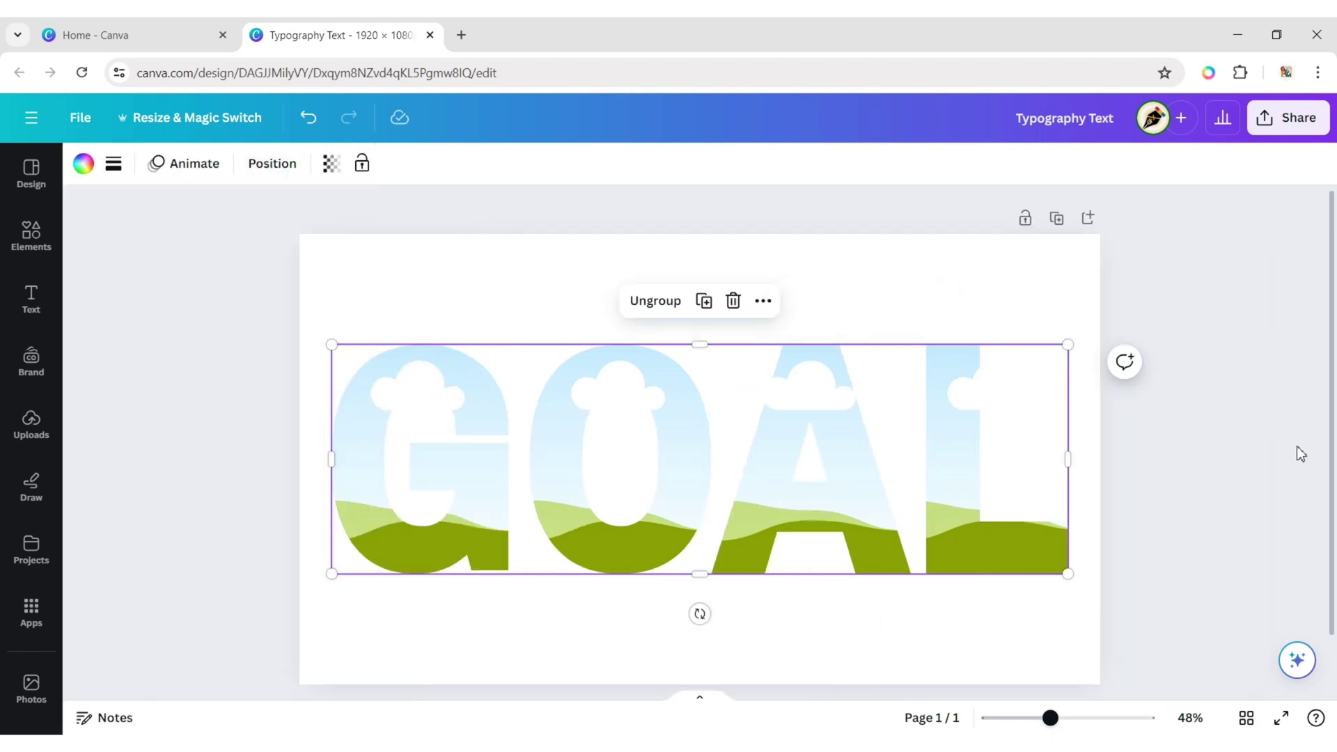
pyautogui.click(665, 302)
pyautogui.click(1189, 456)
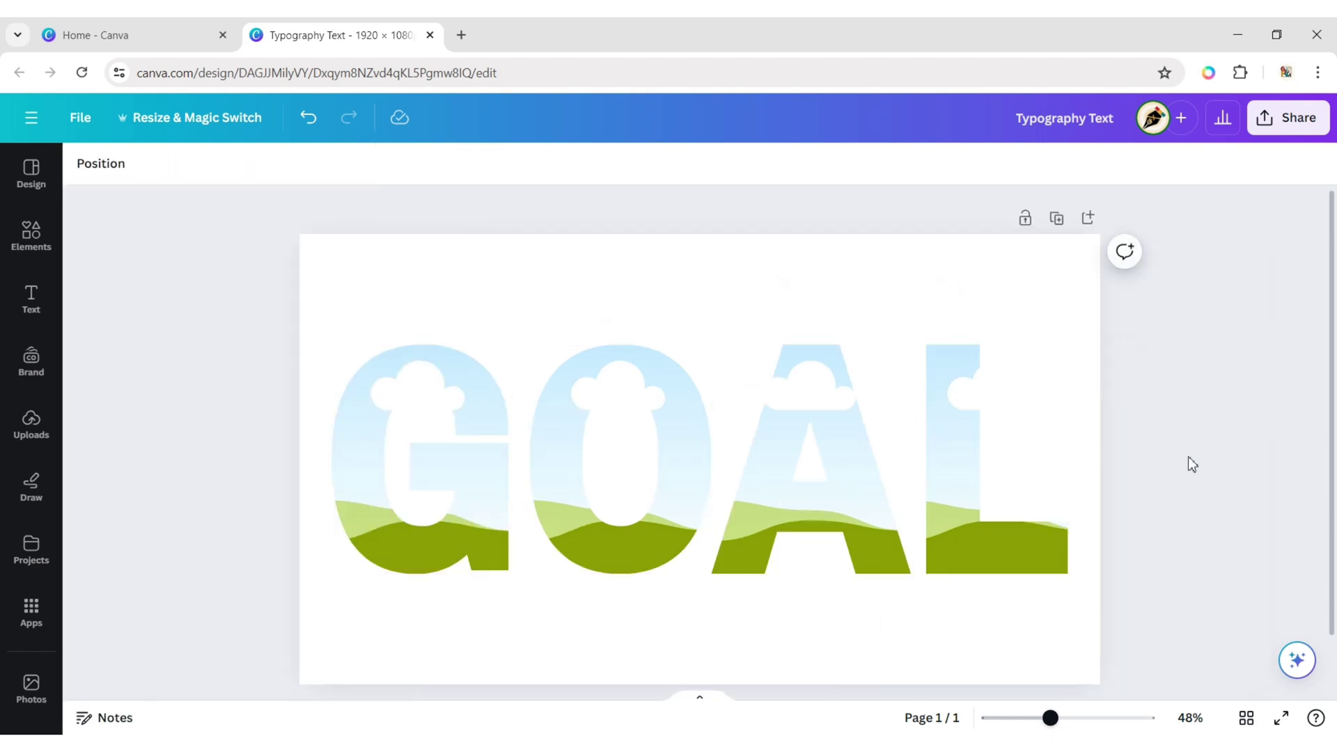
pyautogui.click(30, 423)
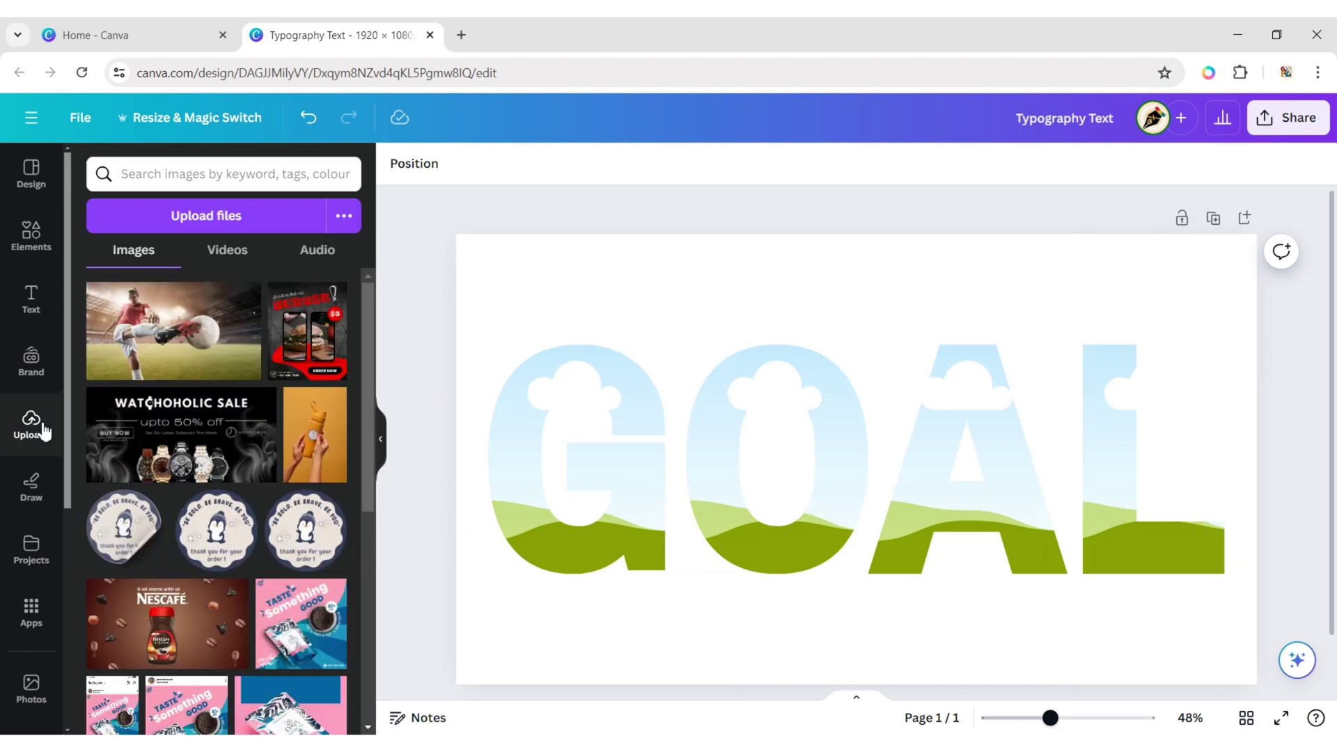
# - Drop a copy of the uploaded soccer player photo into each of the G, O, A and L frames
pyautogui.click(175, 345)
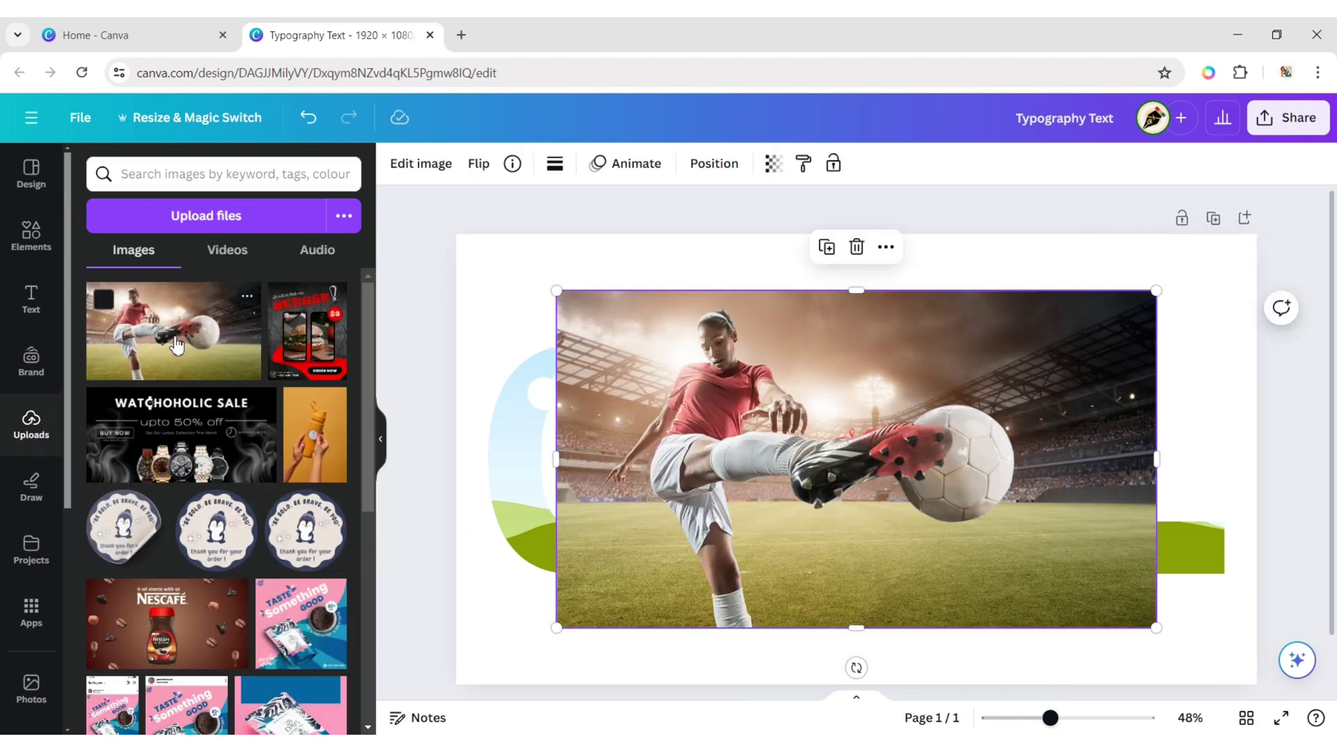
pyautogui.moveTo(830, 508); pyautogui.dragTo(658, 503)
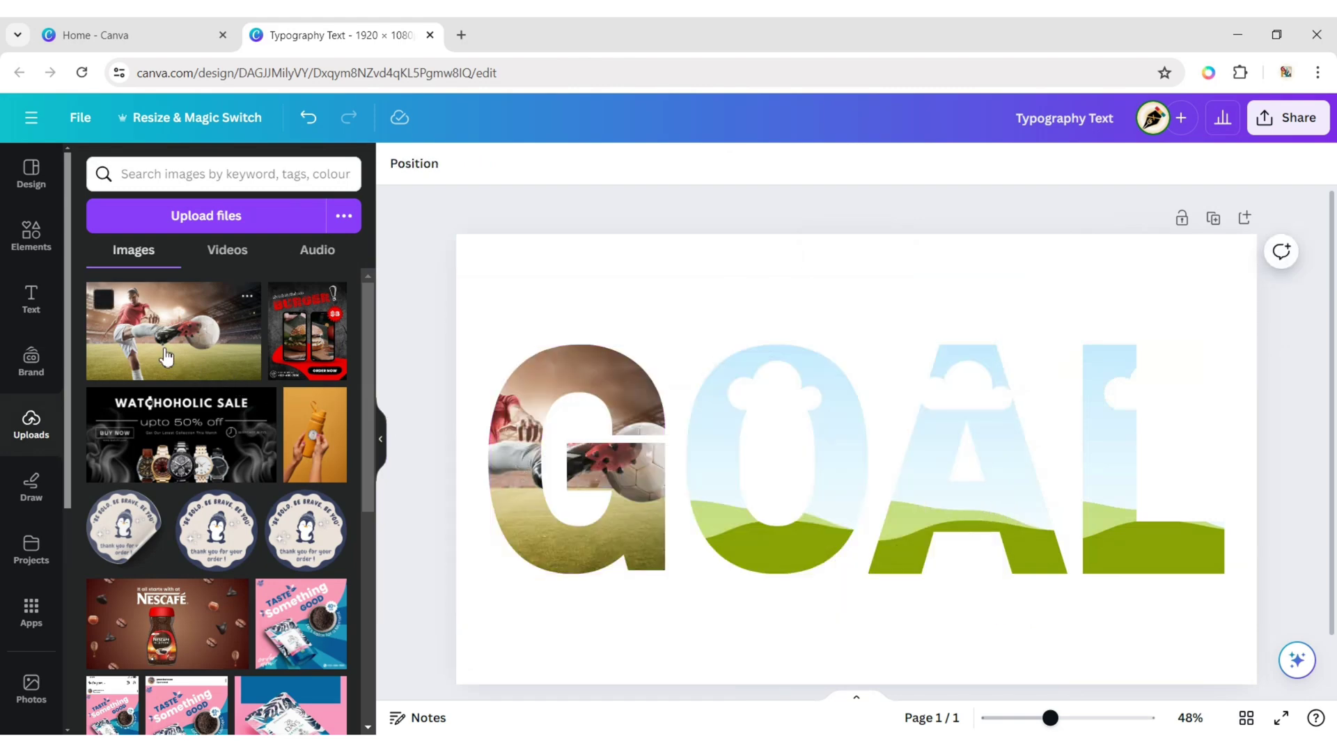
pyautogui.click(166, 357)
pyautogui.moveTo(910, 443); pyautogui.dragTo(780, 460)
pyautogui.click(217, 361)
pyautogui.moveTo(906, 457); pyautogui.dragTo(968, 460)
pyautogui.click(182, 345)
pyautogui.moveTo(863, 459); pyautogui.dragTo(1129, 478)
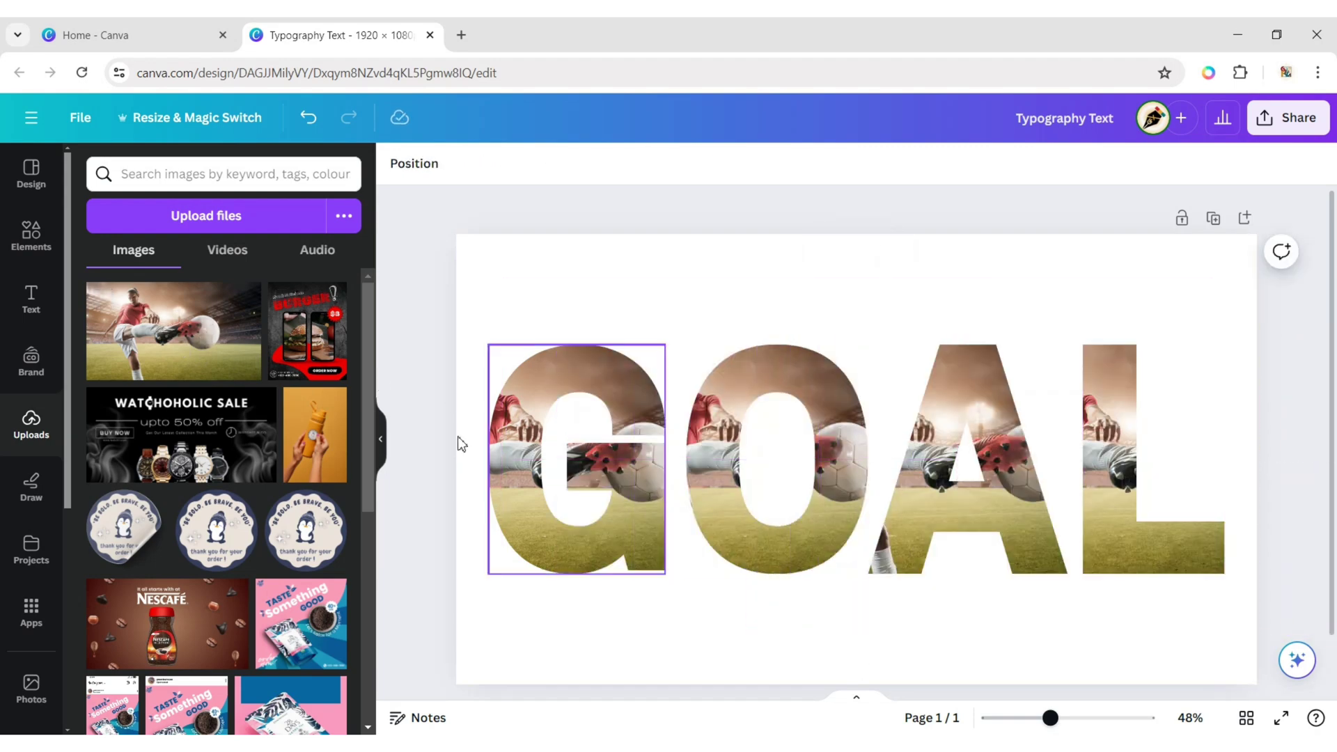
pyautogui.click(380, 438)
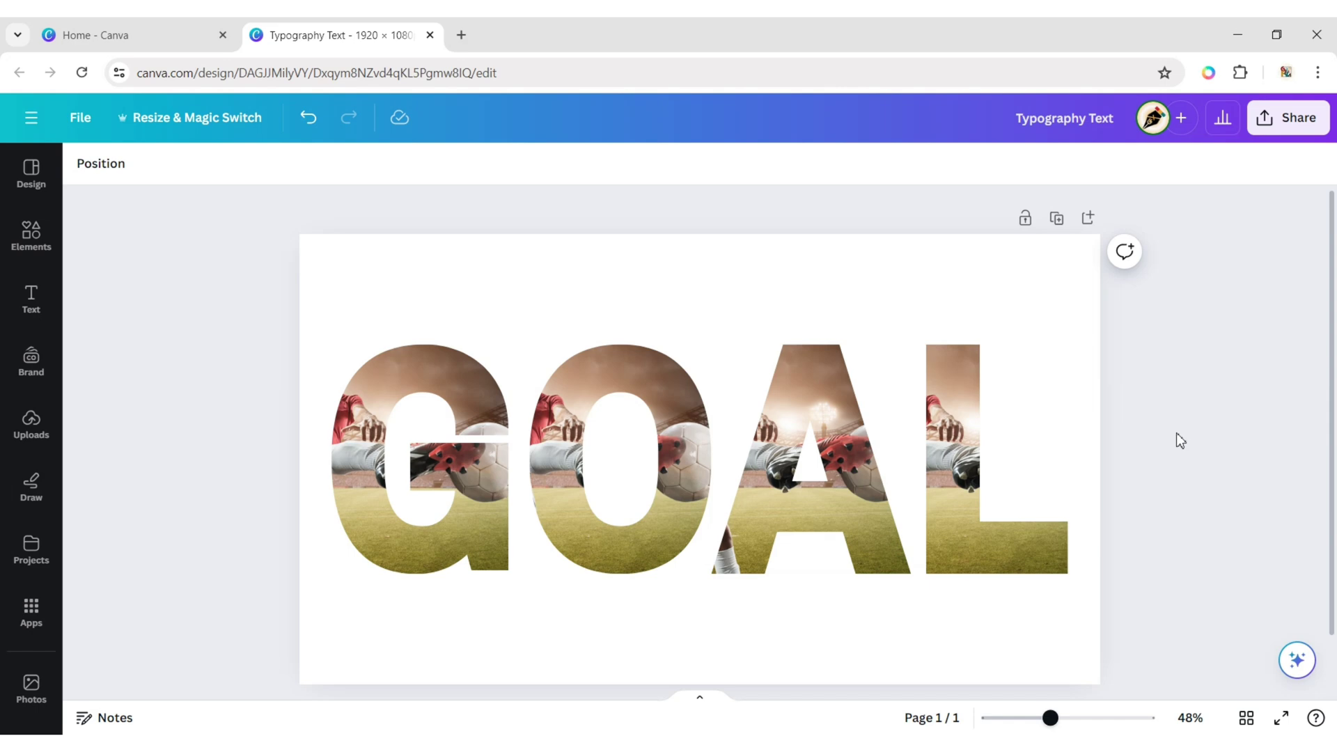
# - Shift the soccer photo right and enlarge it inside the G frame
pyautogui.click(435, 392)
pyautogui.doubleClick(435, 392)
pyautogui.moveTo(436, 391); pyautogui.dragTo(526, 407)
pyautogui.moveTo(867, 347); pyautogui.dragTo(1059, 237)
pyautogui.moveTo(1060, 575); pyautogui.dragTo(1257, 685)
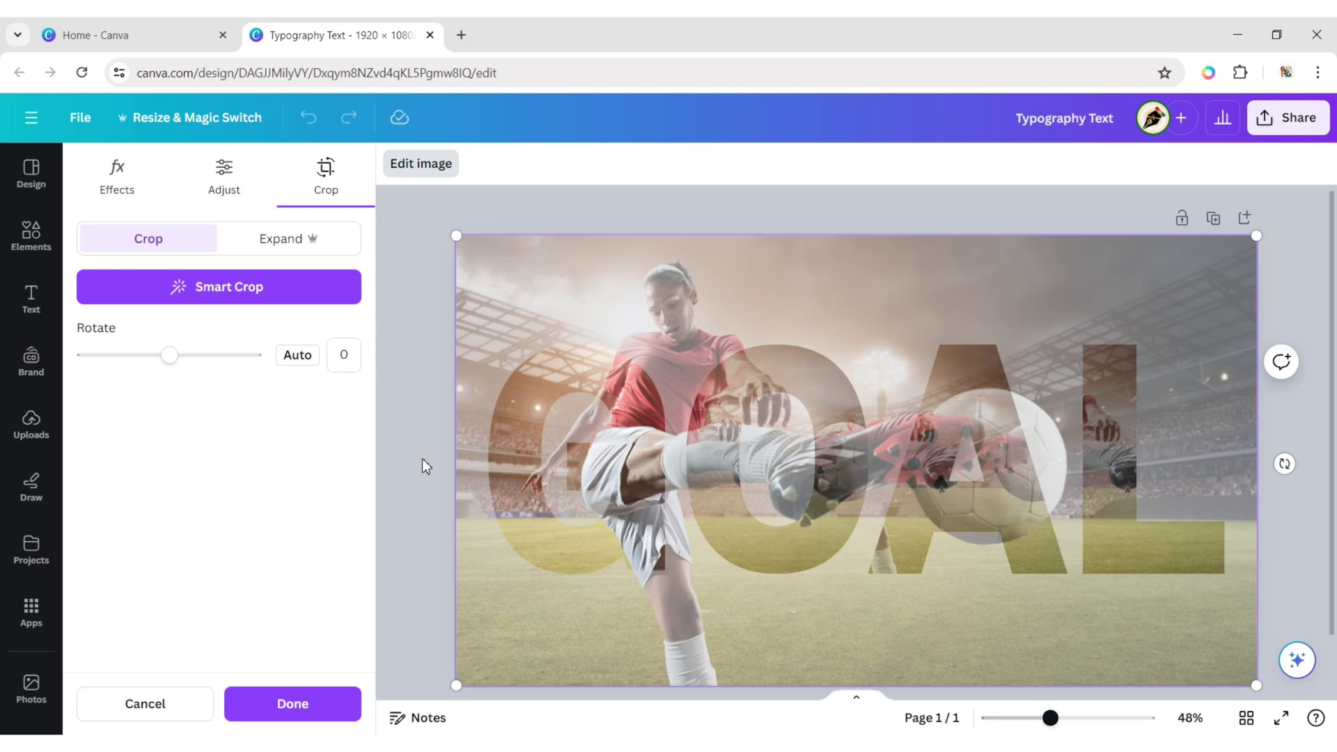
pyautogui.click(422, 458)
# - Reposition and enlarge the photo inside the O so the leg and ball fill it
pyautogui.click(571, 400)
pyautogui.doubleClick(571, 400)
pyautogui.moveTo(679, 462); pyautogui.dragTo(550, 465)
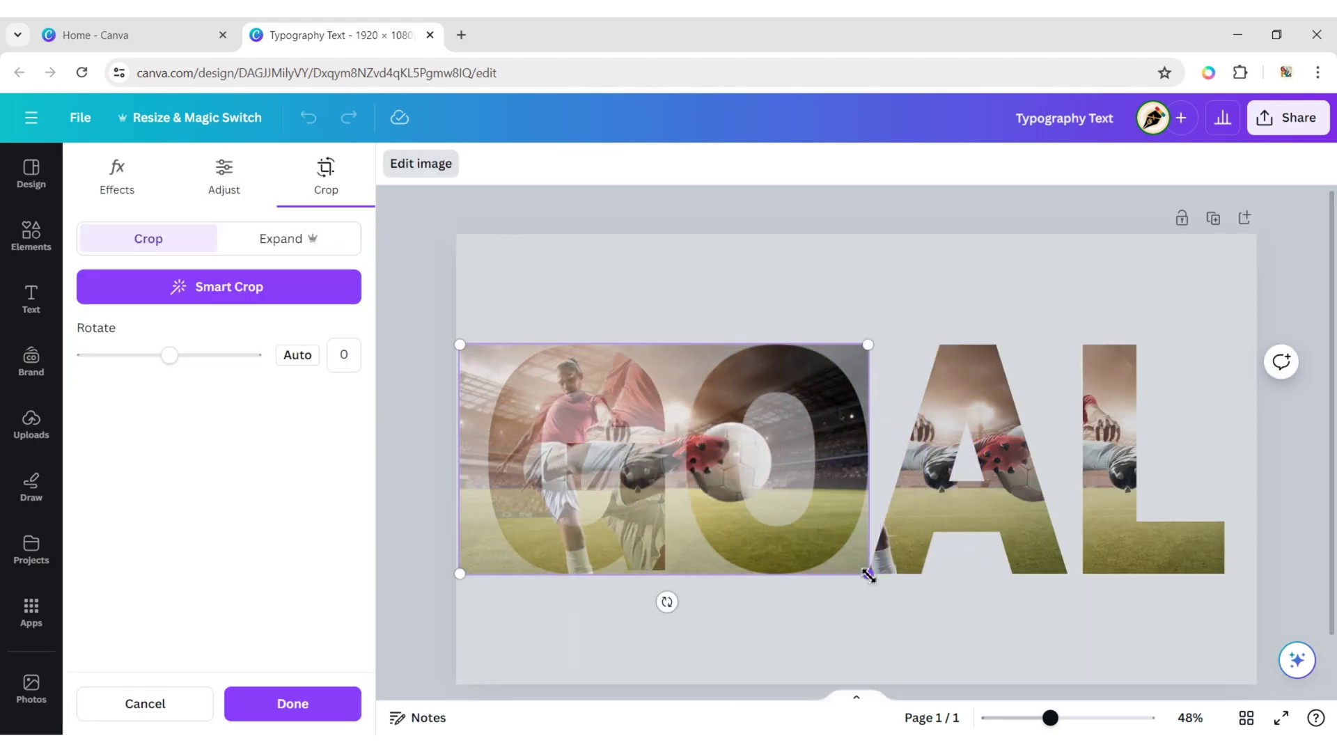
pyautogui.moveTo(869, 576); pyautogui.dragTo(900, 592)
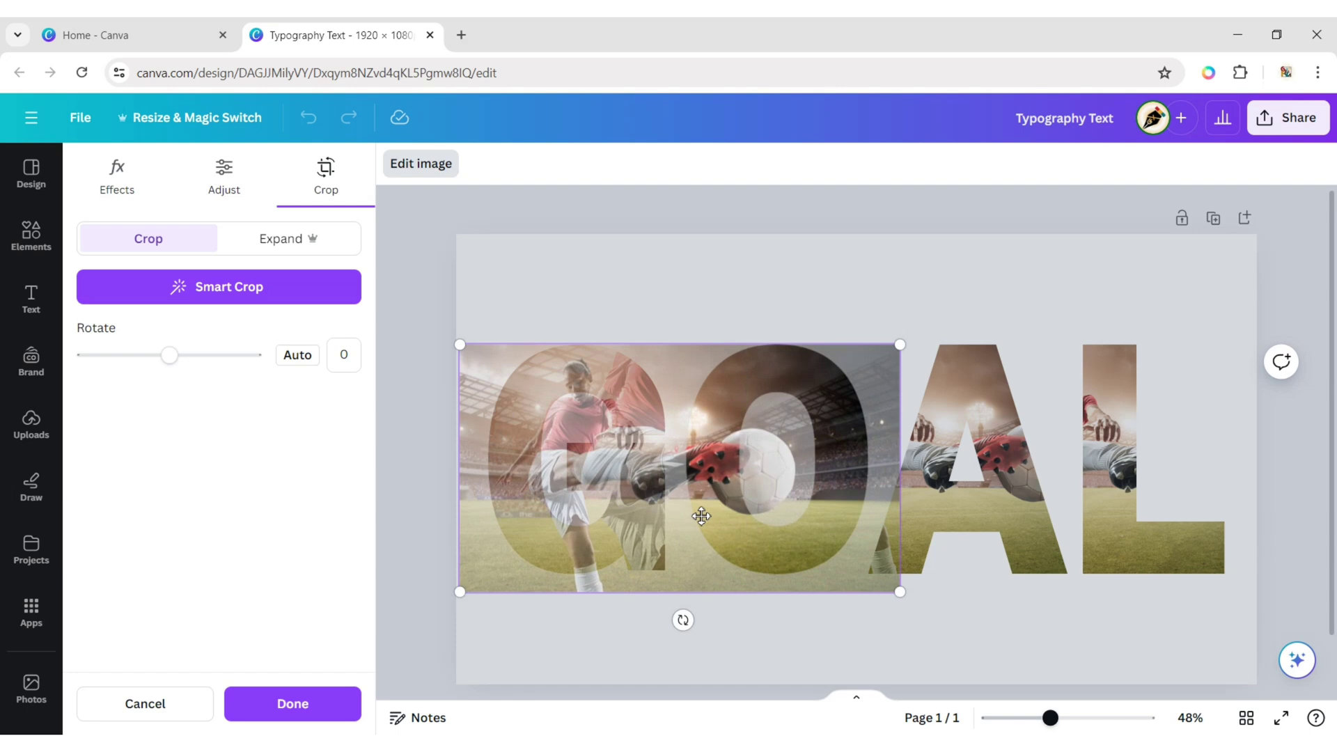
pyautogui.moveTo(701, 515); pyautogui.dragTo(699, 516)
pyautogui.moveTo(901, 606); pyautogui.dragTo(1077, 653)
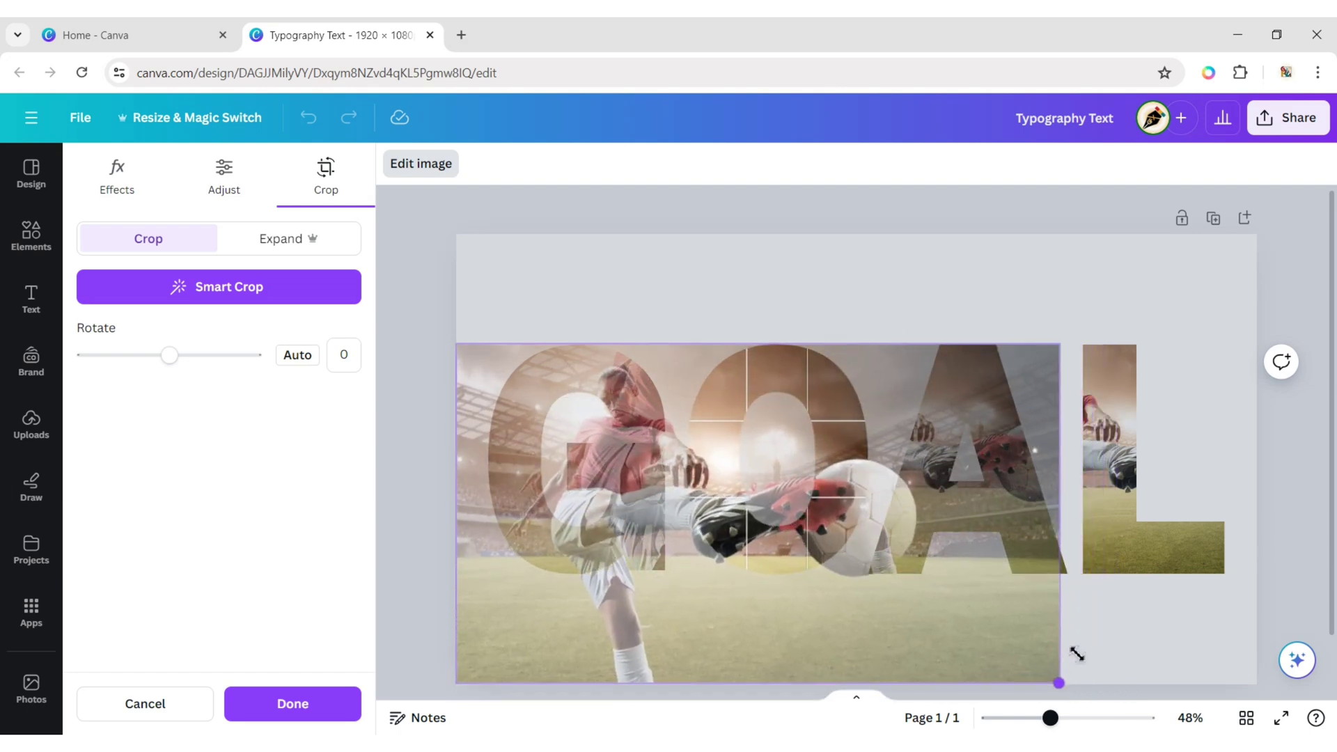
pyautogui.moveTo(1062, 345); pyautogui.dragTo(1254, 232)
pyautogui.click(1281, 402)
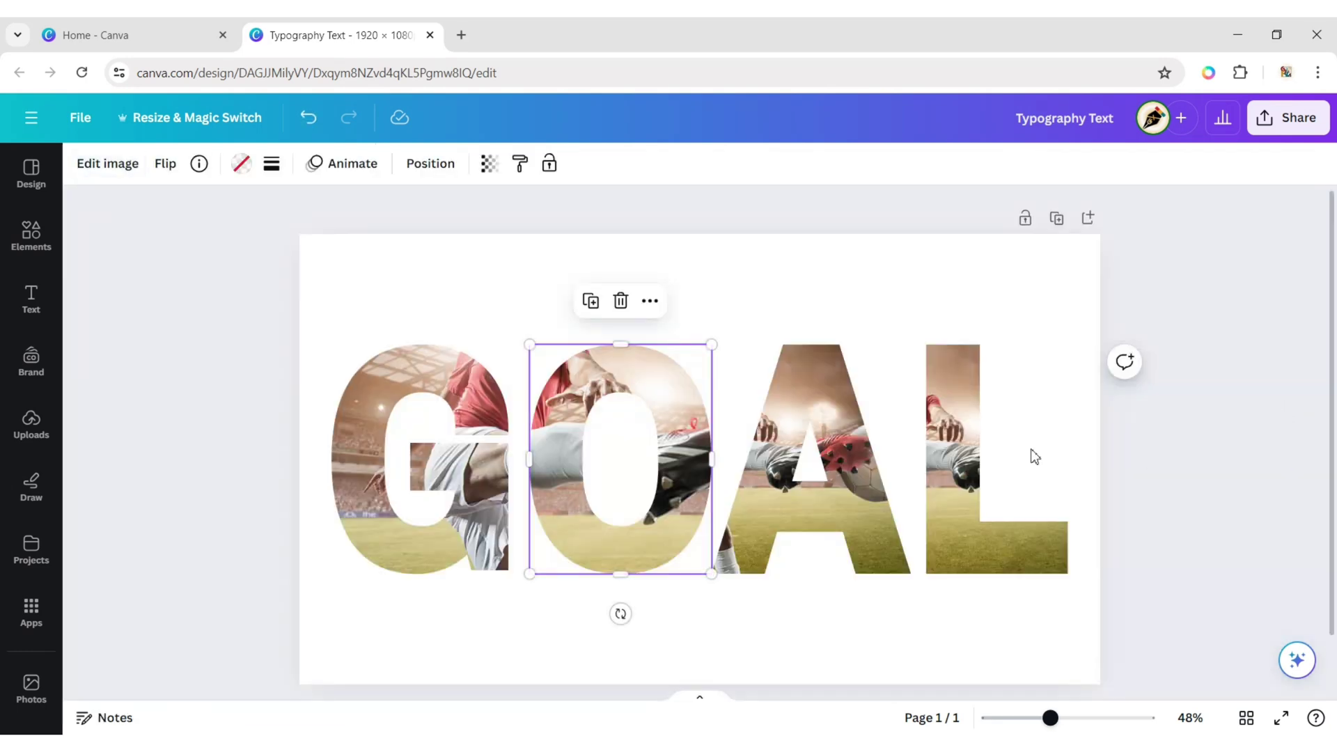
# - Shift and enlarge the photo inside the A to show the ball close-up
pyautogui.doubleClick(770, 512)
pyautogui.moveTo(894, 516); pyautogui.dragTo(794, 516)
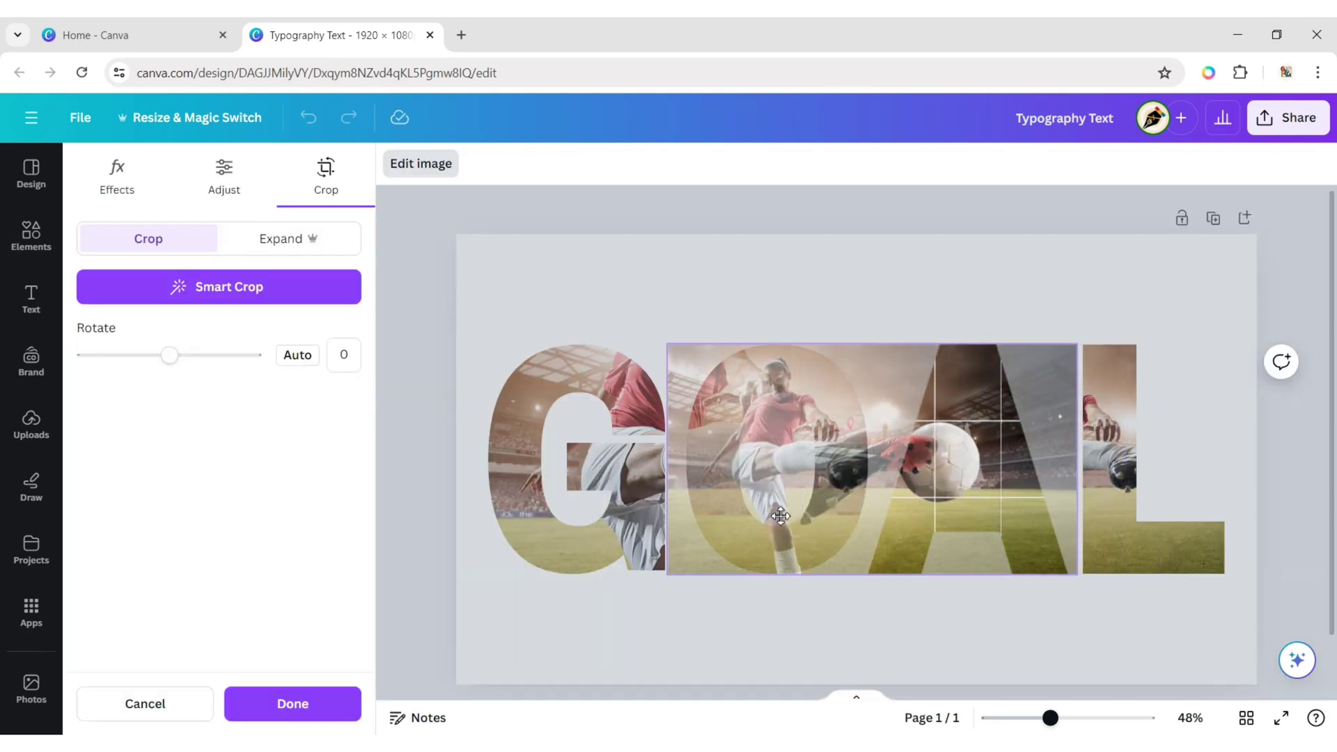
pyautogui.moveTo(657, 337); pyautogui.dragTo(455, 255)
pyautogui.moveTo(467, 576); pyautogui.dragTo(459, 578)
pyautogui.moveTo(1080, 587); pyautogui.dragTo(1253, 684)
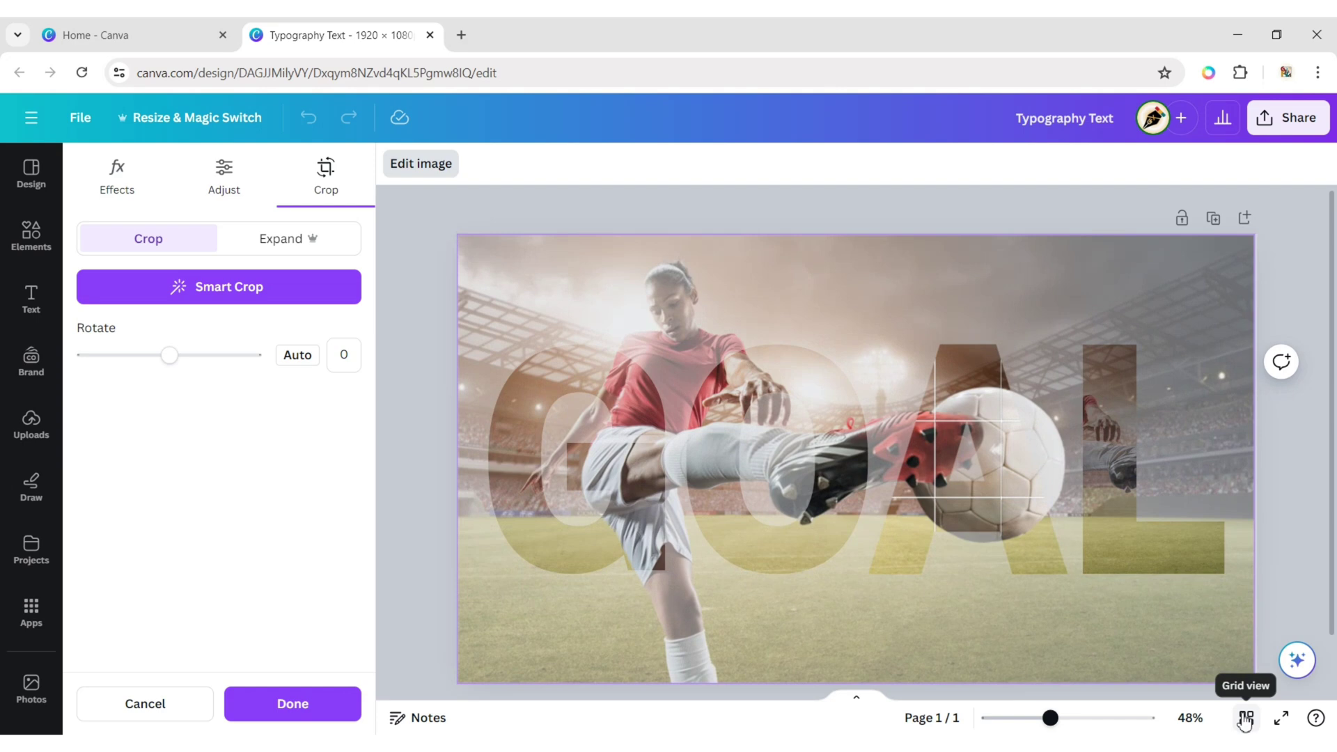
pyautogui.click(1278, 521)
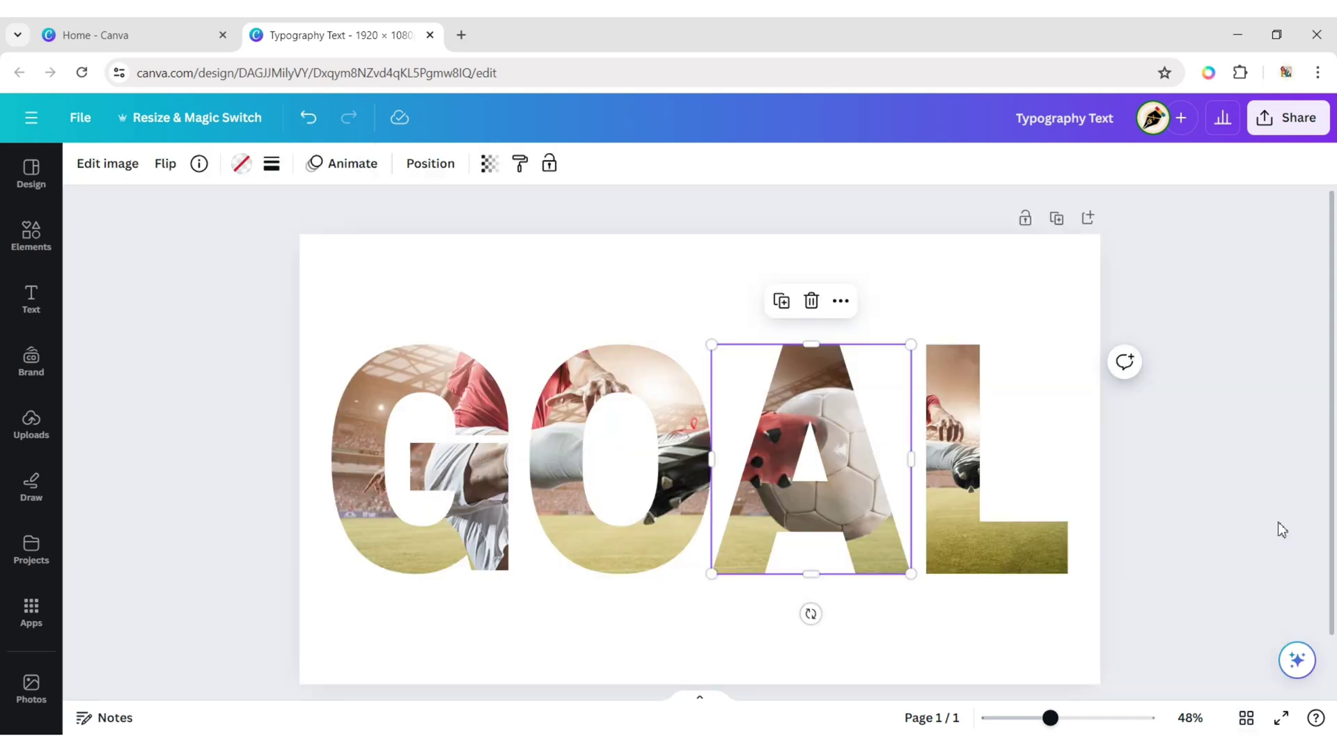
# - Shift the L letter's photo left and scale it up to span the page
pyautogui.doubleClick(956, 533)
pyautogui.moveTo(1007, 420); pyautogui.dragTo(872, 420)
pyautogui.moveTo(815, 341); pyautogui.dragTo(622, 236)
pyautogui.moveTo(629, 579); pyautogui.dragTo(458, 666)
pyautogui.moveTo(1227, 670); pyautogui.dragTo(1256, 697)
# - Apply the L crop, then add the soccer photo again and remove its background with BG Remover
pyautogui.click(1285, 516)
pyautogui.click(1188, 533)
pyautogui.click(32, 422)
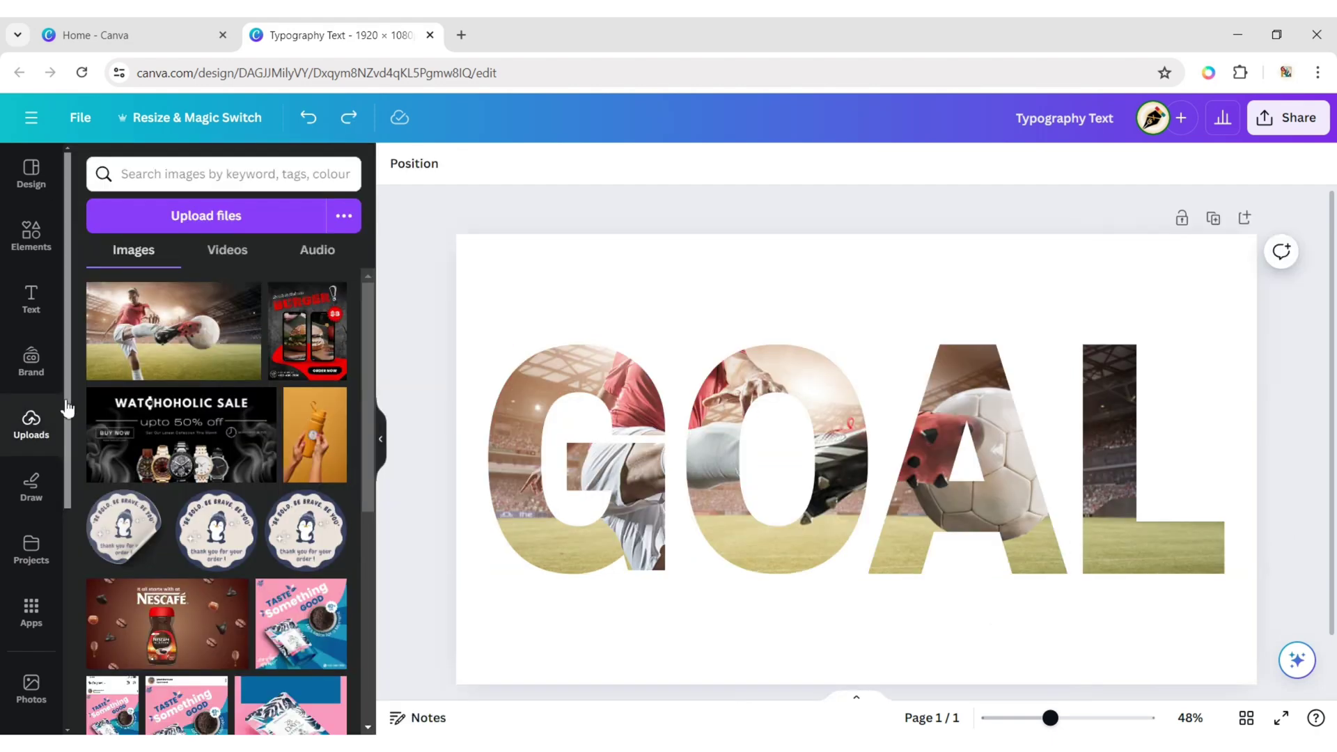
pyautogui.click(103, 300)
pyautogui.click(380, 439)
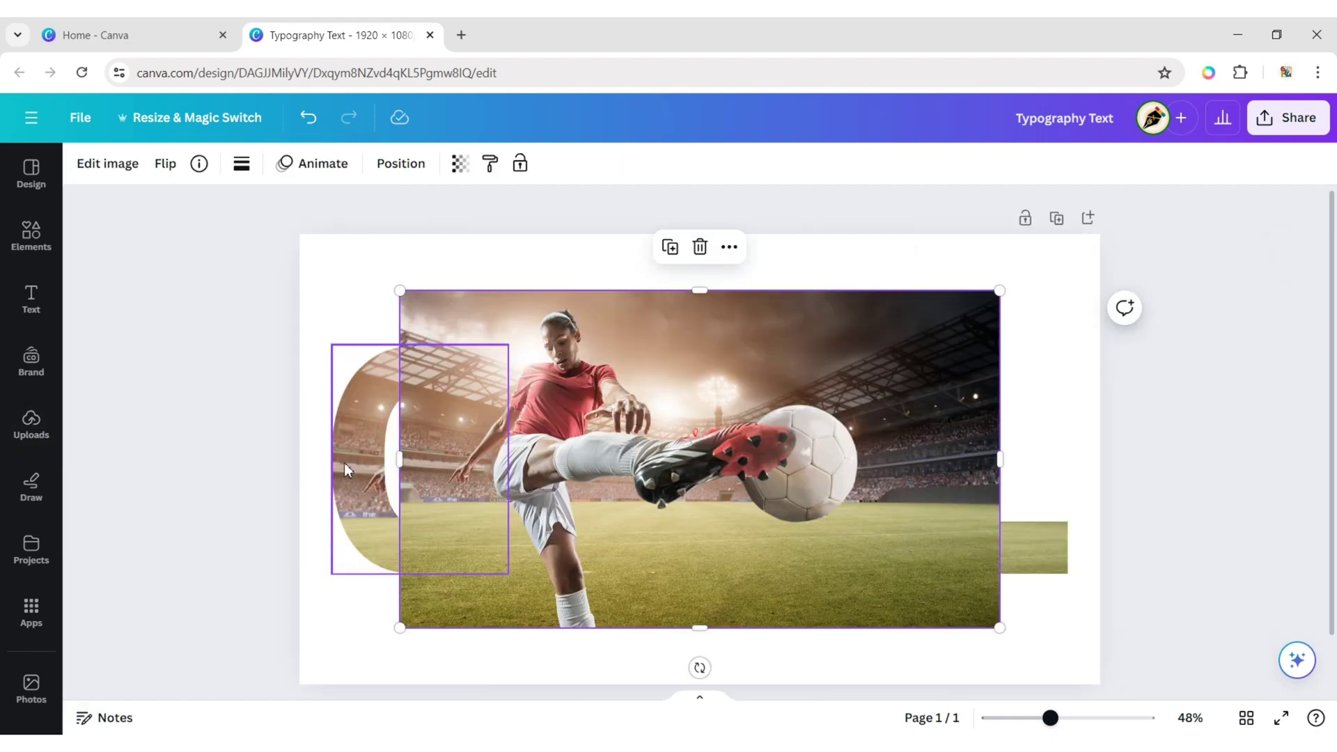
pyautogui.click(107, 163)
pyautogui.click(102, 302)
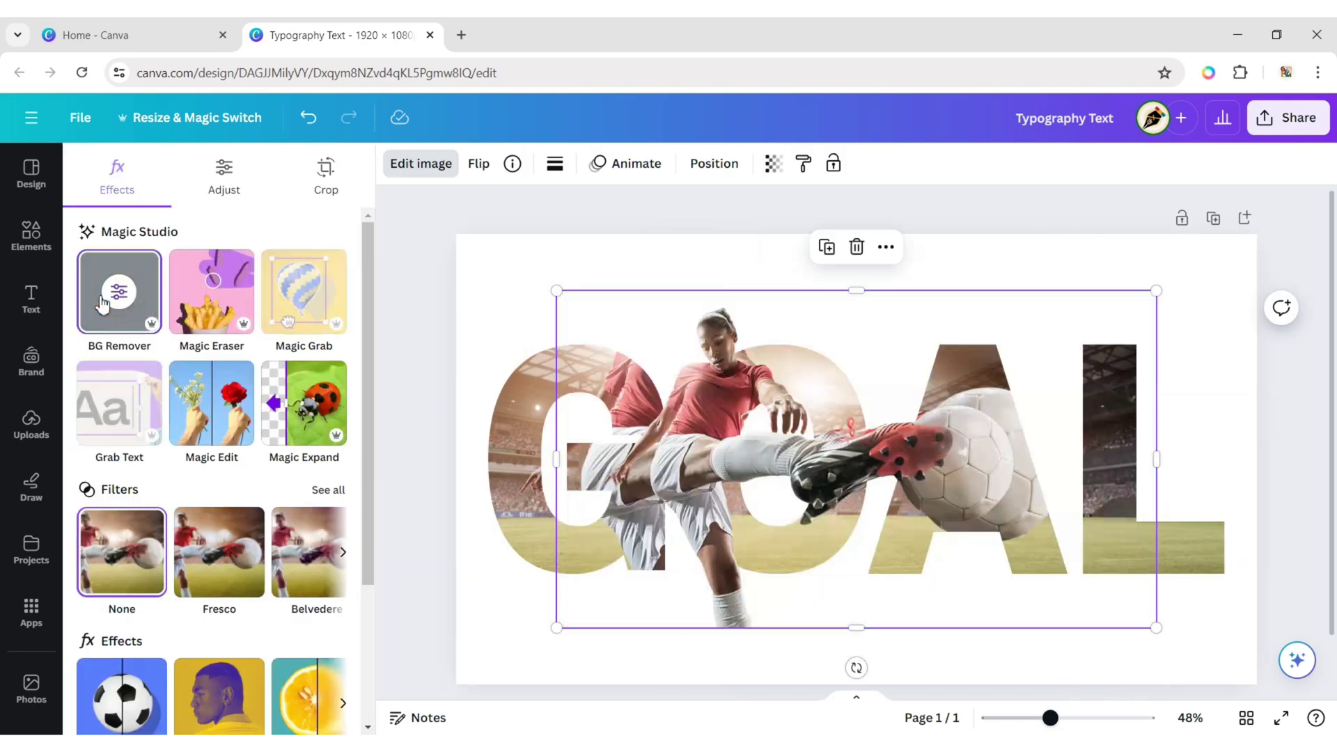
pyautogui.click(379, 439)
pyautogui.click(1197, 457)
# - Enlarge the cut-out over the page, then crop its sides and bottom to about 421 × 477, head and torso
pyautogui.moveTo(687, 466); pyautogui.dragTo(593, 451)
pyautogui.moveTo(900, 278); pyautogui.dragTo(978, 229)
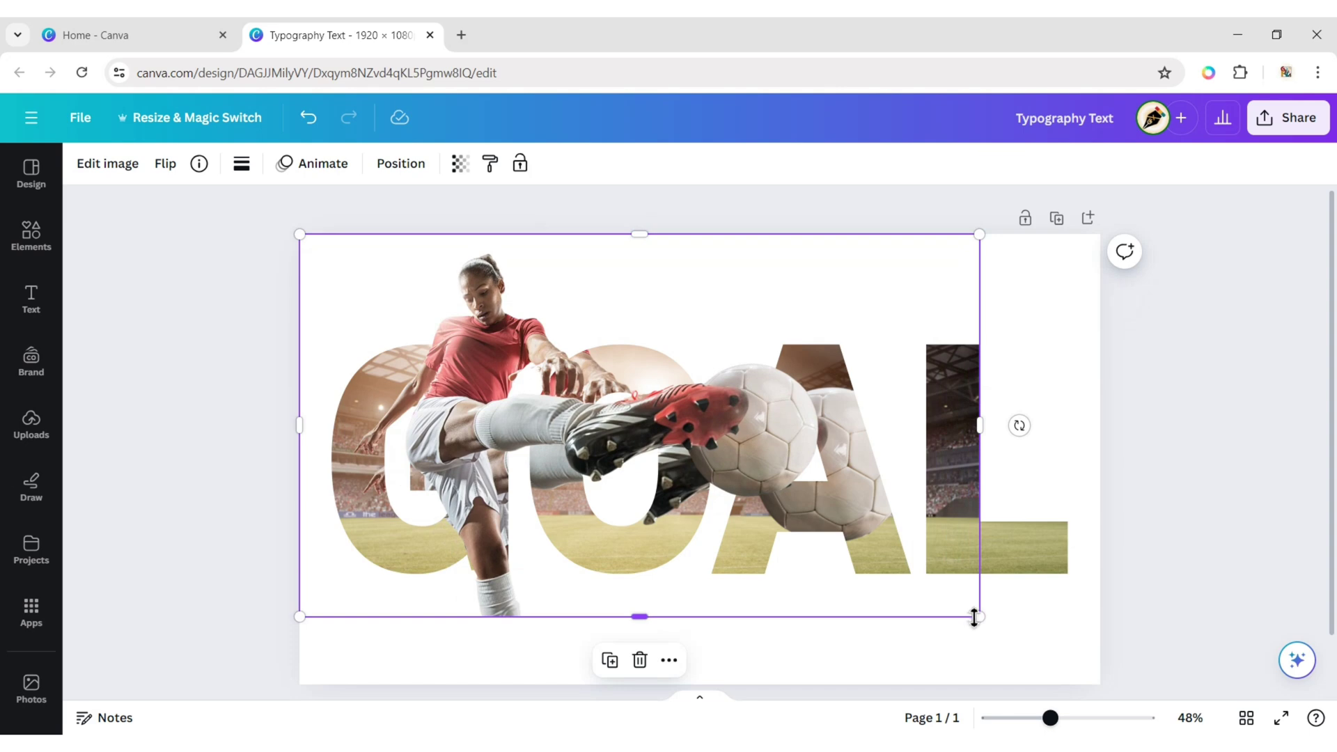
pyautogui.moveTo(998, 623); pyautogui.dragTo(1102, 680)
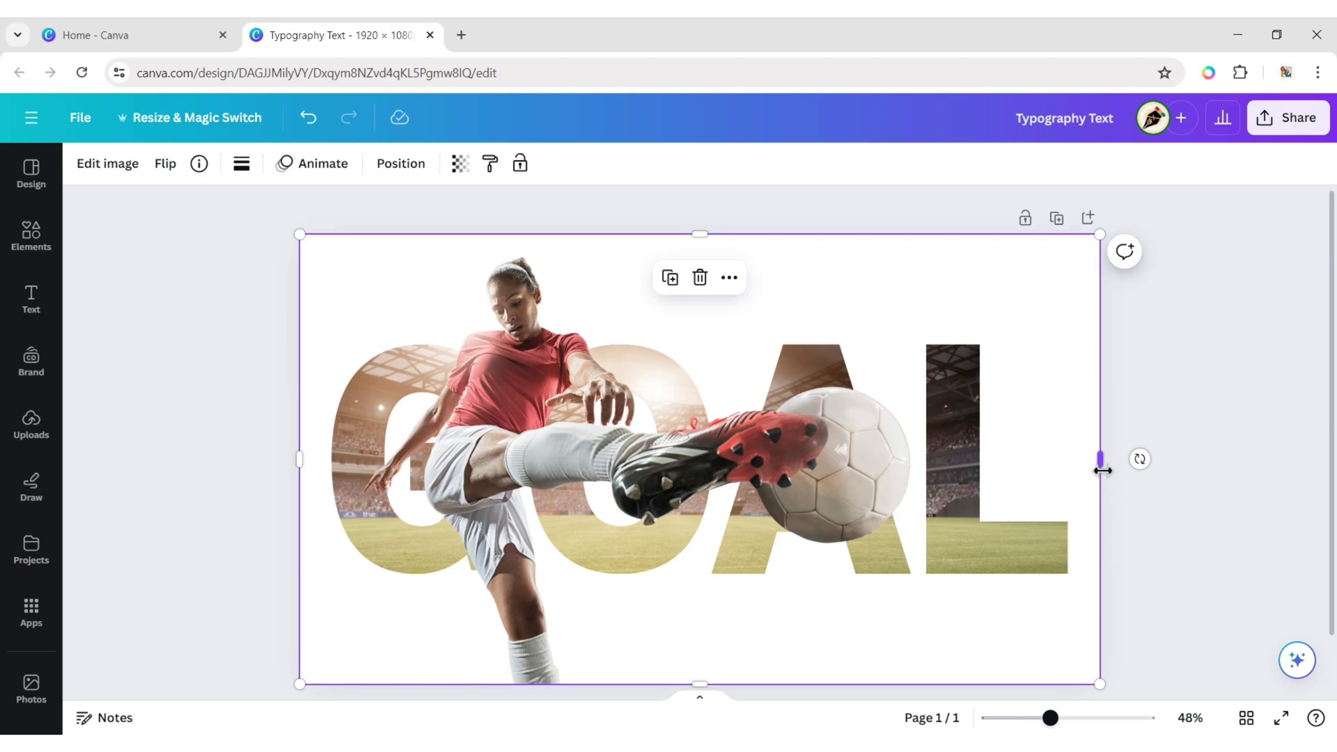
pyautogui.moveTo(1101, 471); pyautogui.dragTo(640, 497)
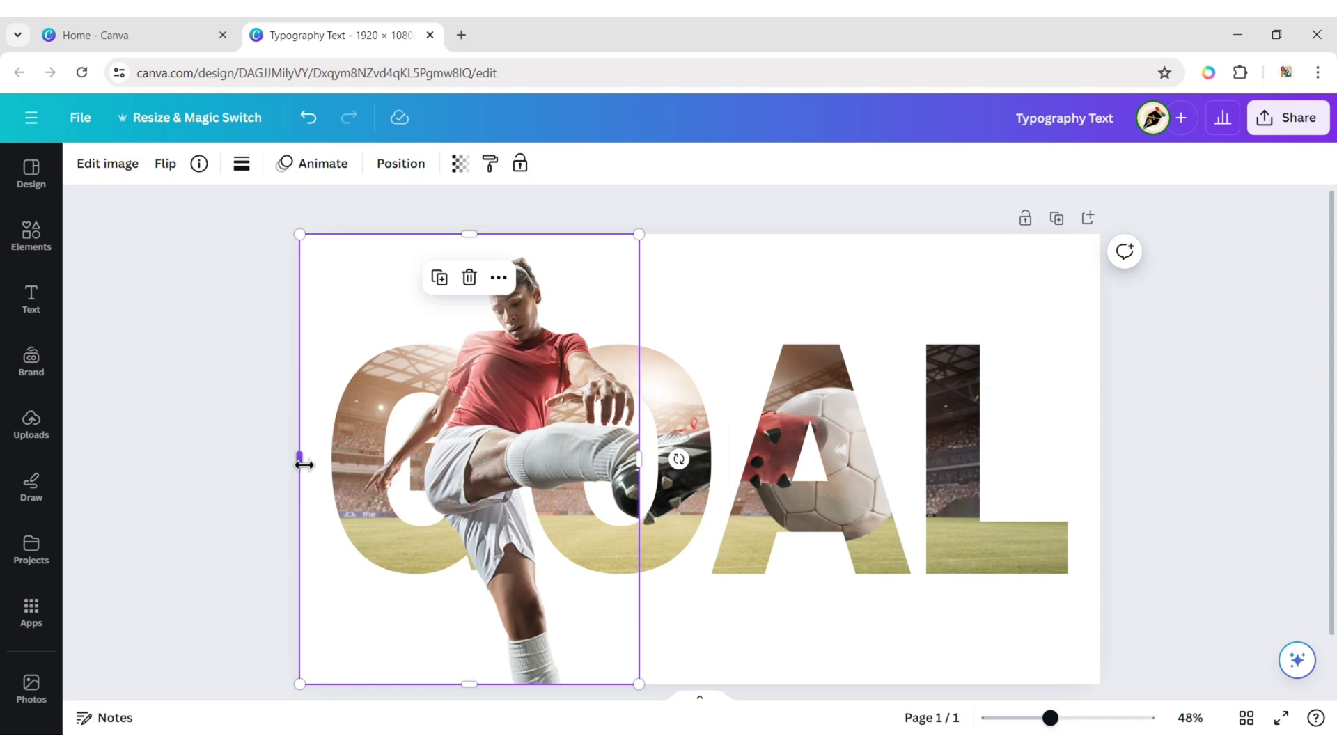
pyautogui.moveTo(314, 466); pyautogui.dragTo(464, 482)
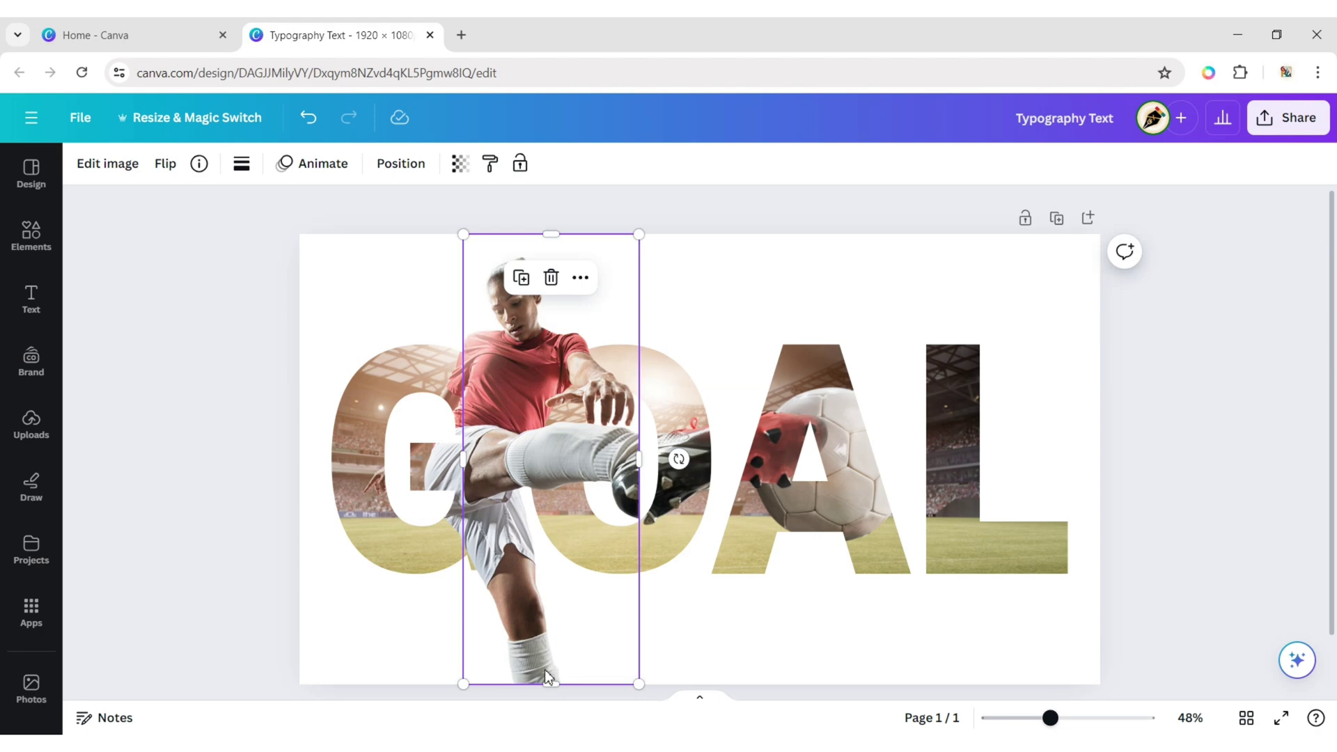
pyautogui.moveTo(552, 684); pyautogui.dragTo(559, 432)
pyautogui.click(1232, 471)
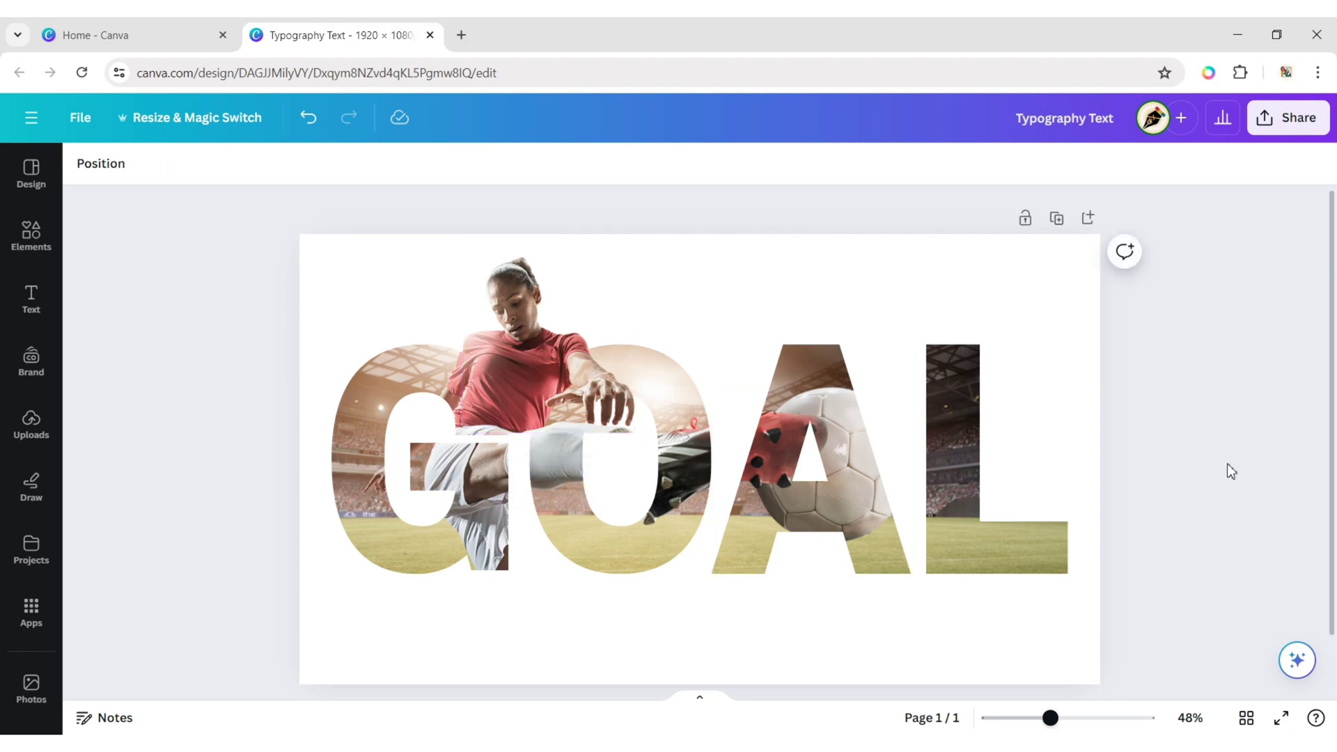
# - Duplicate the cut-out onto itself and extend its crop to reveal the kicking leg and ball
pyautogui.click(541, 365)
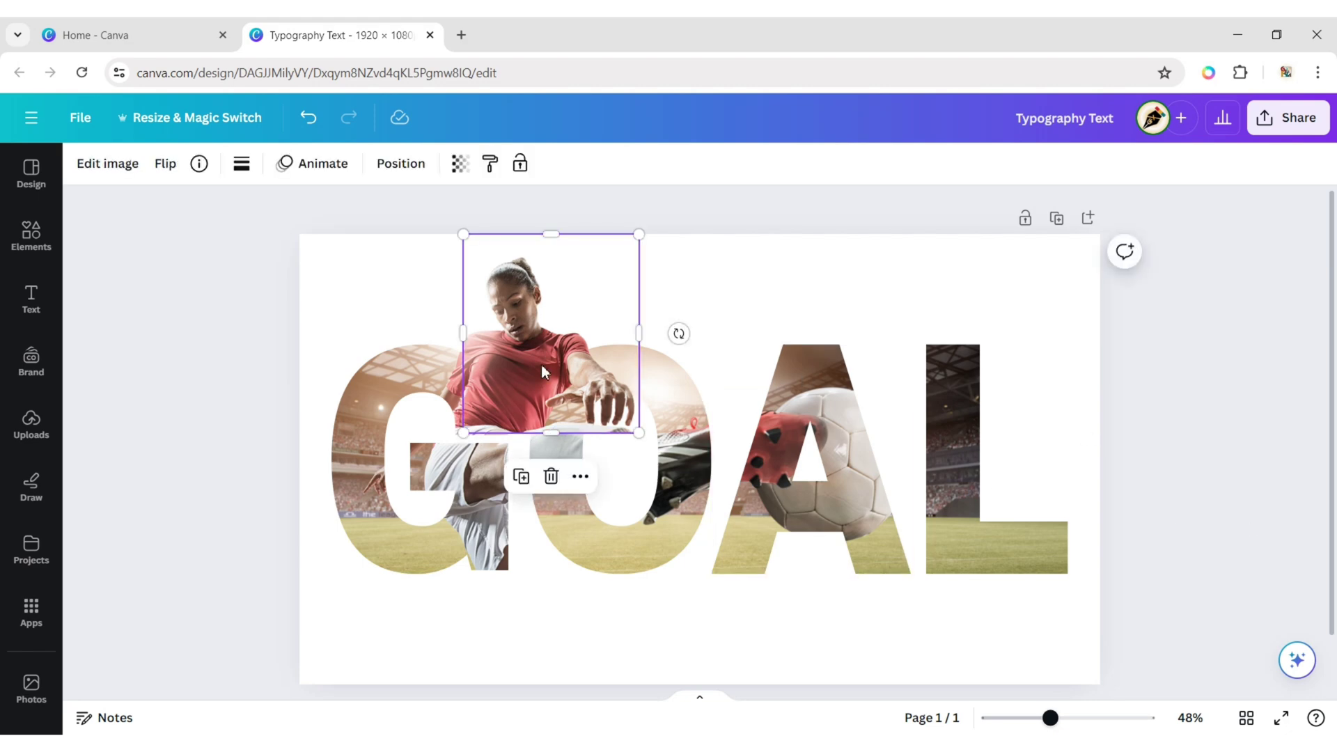
pyautogui.click(521, 476)
pyautogui.moveTo(540, 362); pyautogui.dragTo(541, 360)
pyautogui.moveTo(649, 339); pyautogui.dragTo(839, 336)
pyautogui.moveTo(653, 436); pyautogui.dragTo(651, 534)
pyautogui.moveTo(464, 382); pyautogui.dragTo(549, 383)
pyautogui.moveTo(841, 384); pyautogui.dragTo(937, 384)
pyautogui.moveTo(748, 534); pyautogui.dragTo(748, 558)
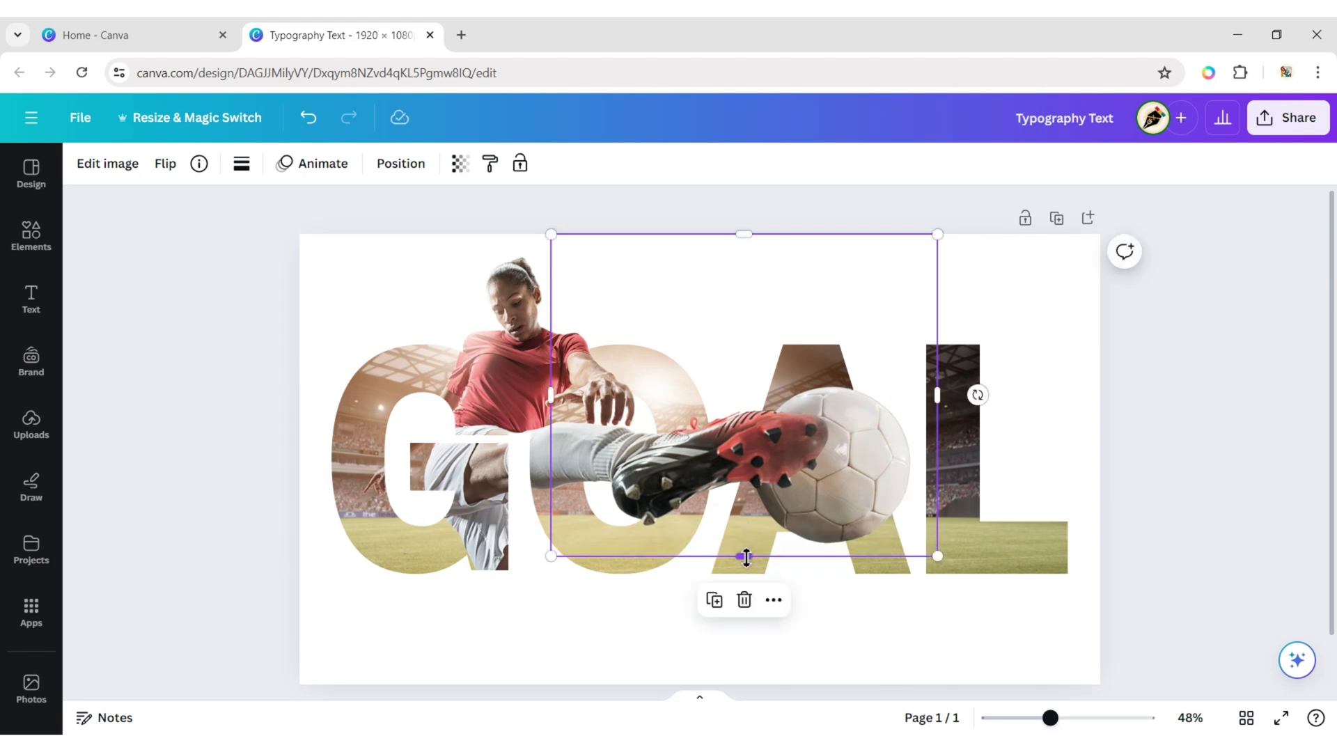
pyautogui.click(1216, 438)
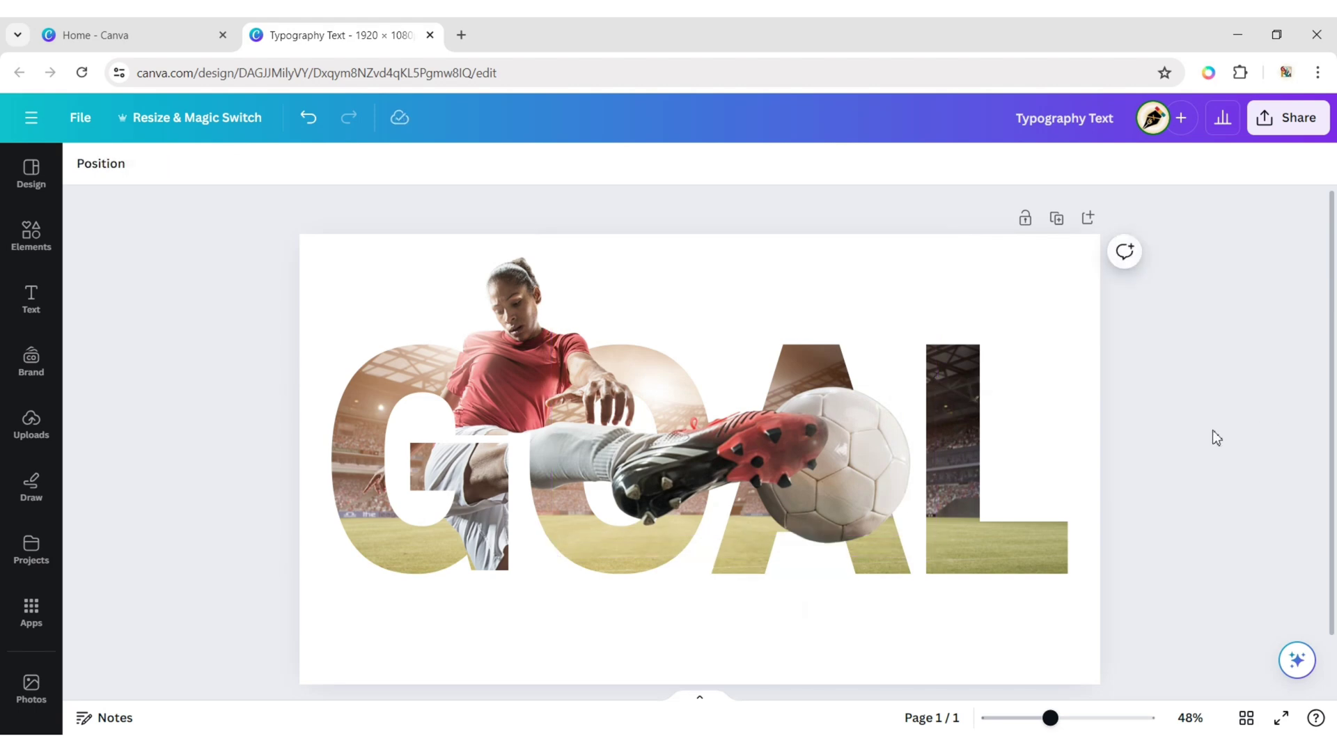
# - Slightly adjust the left edge of the head-and-torso cut-out
pyautogui.click(482, 345)
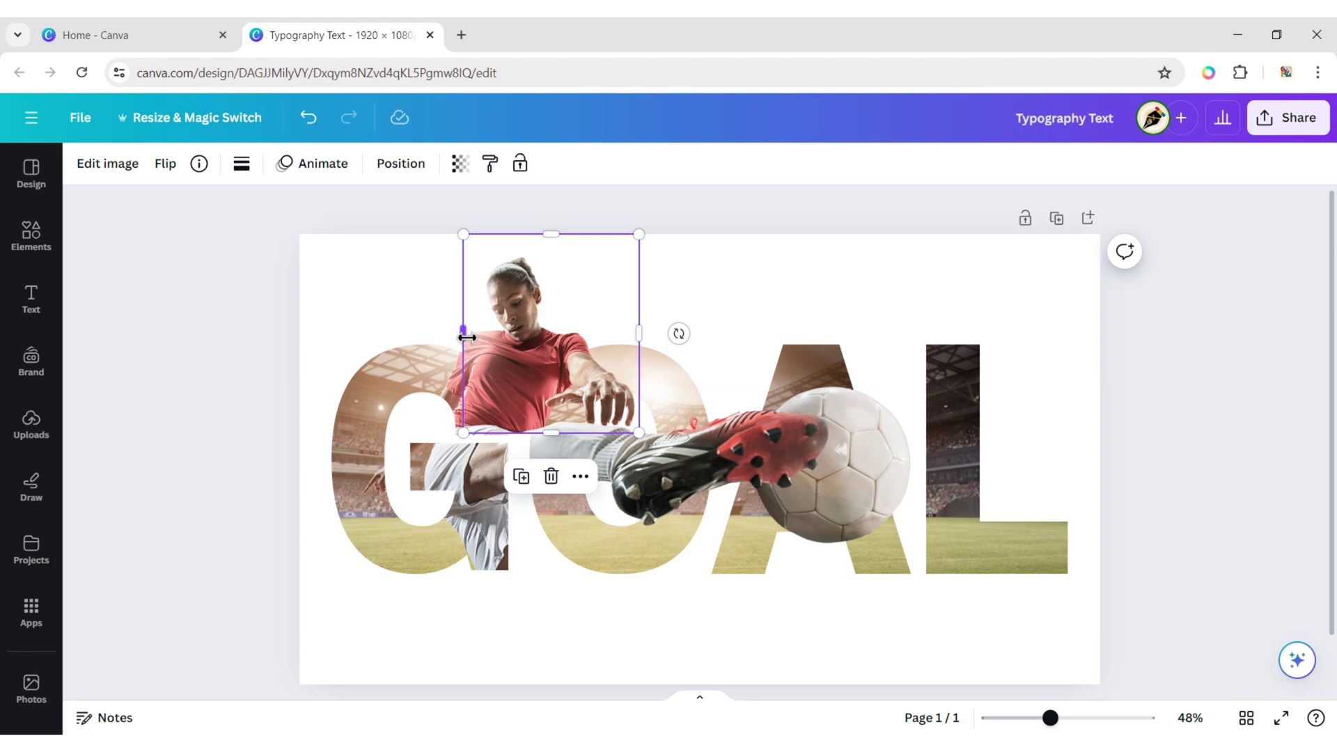
pyautogui.moveTo(463, 337); pyautogui.dragTo(460, 336)
pyautogui.click(1228, 350)
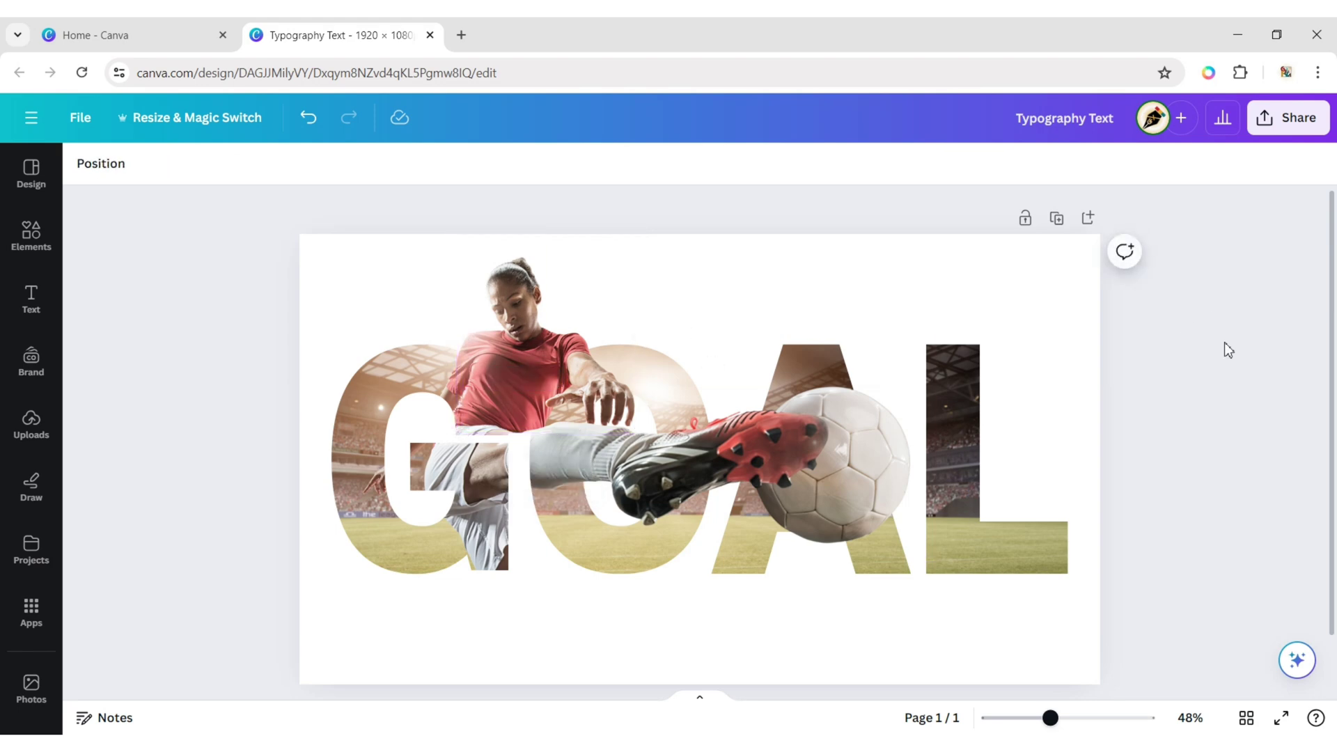
pyautogui.click(1061, 338)
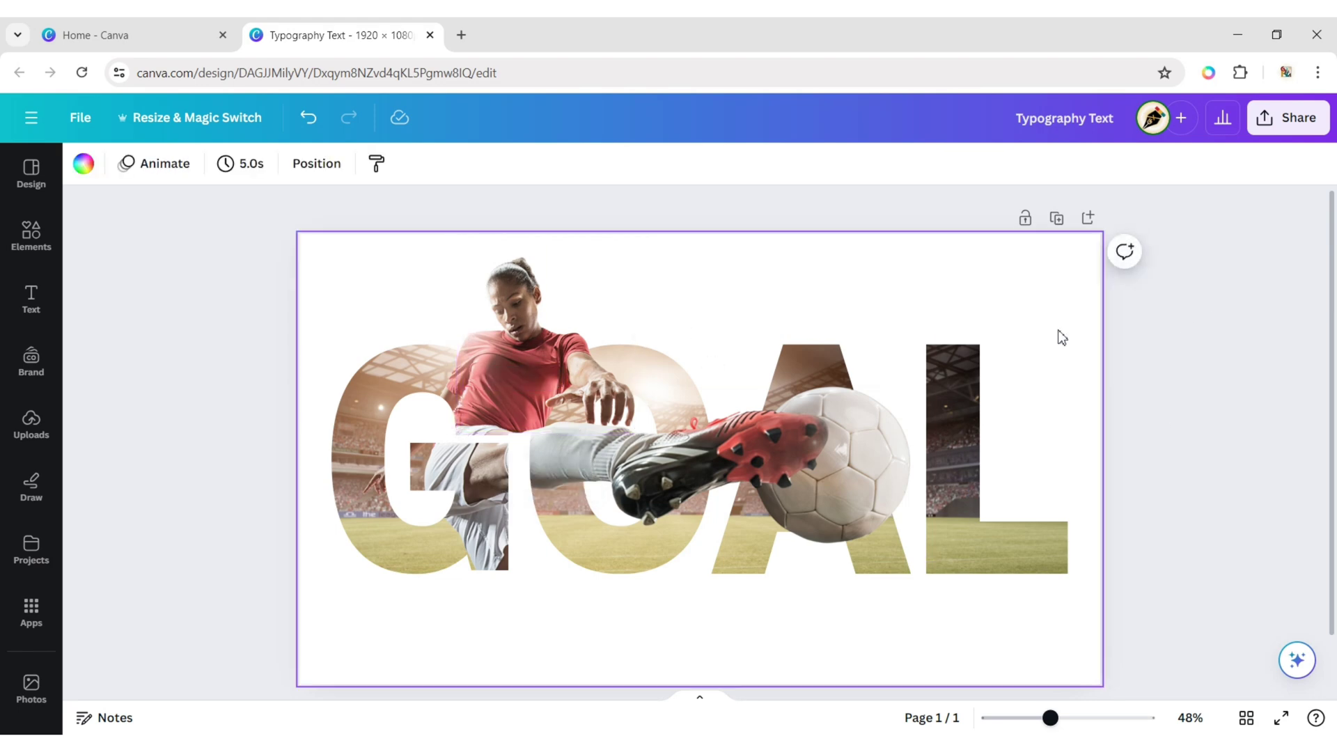
# - Fill the page background with a dark preset gradient
pyautogui.click(84, 165)
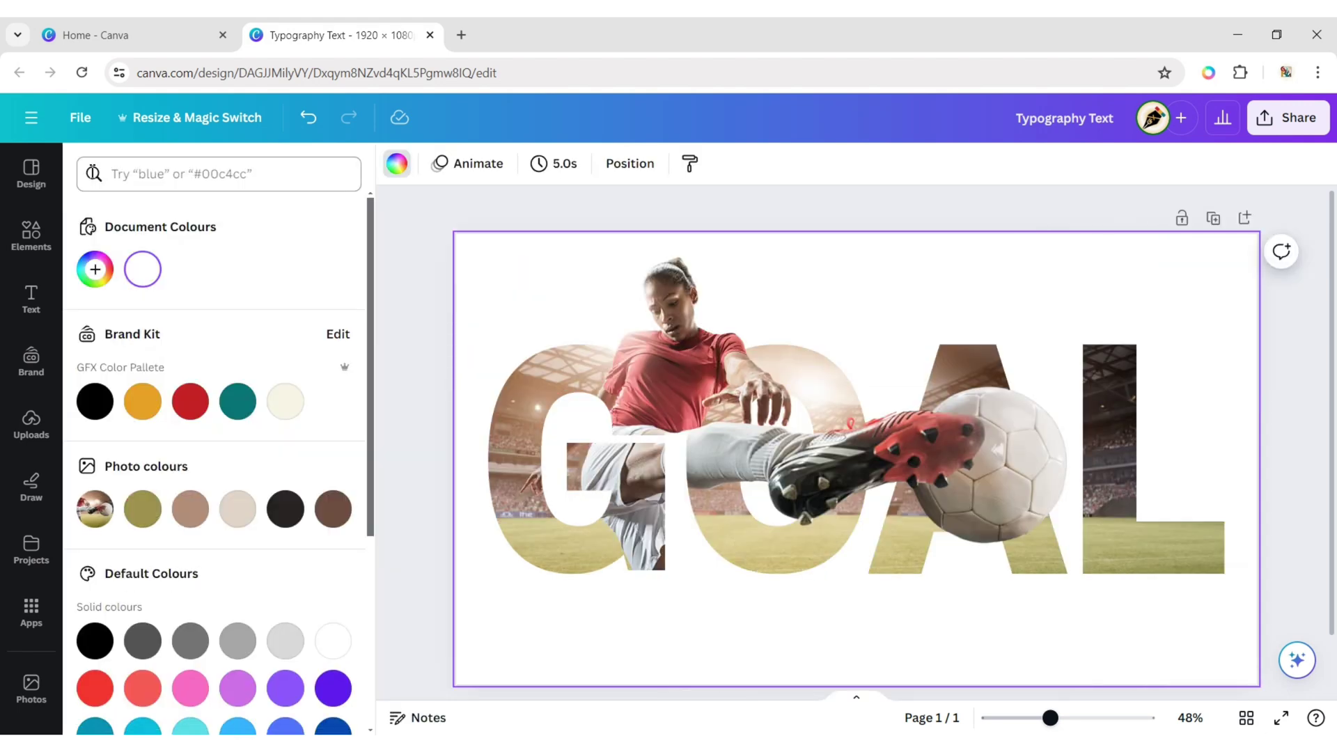
pyautogui.scroll(-5, 344, 618)
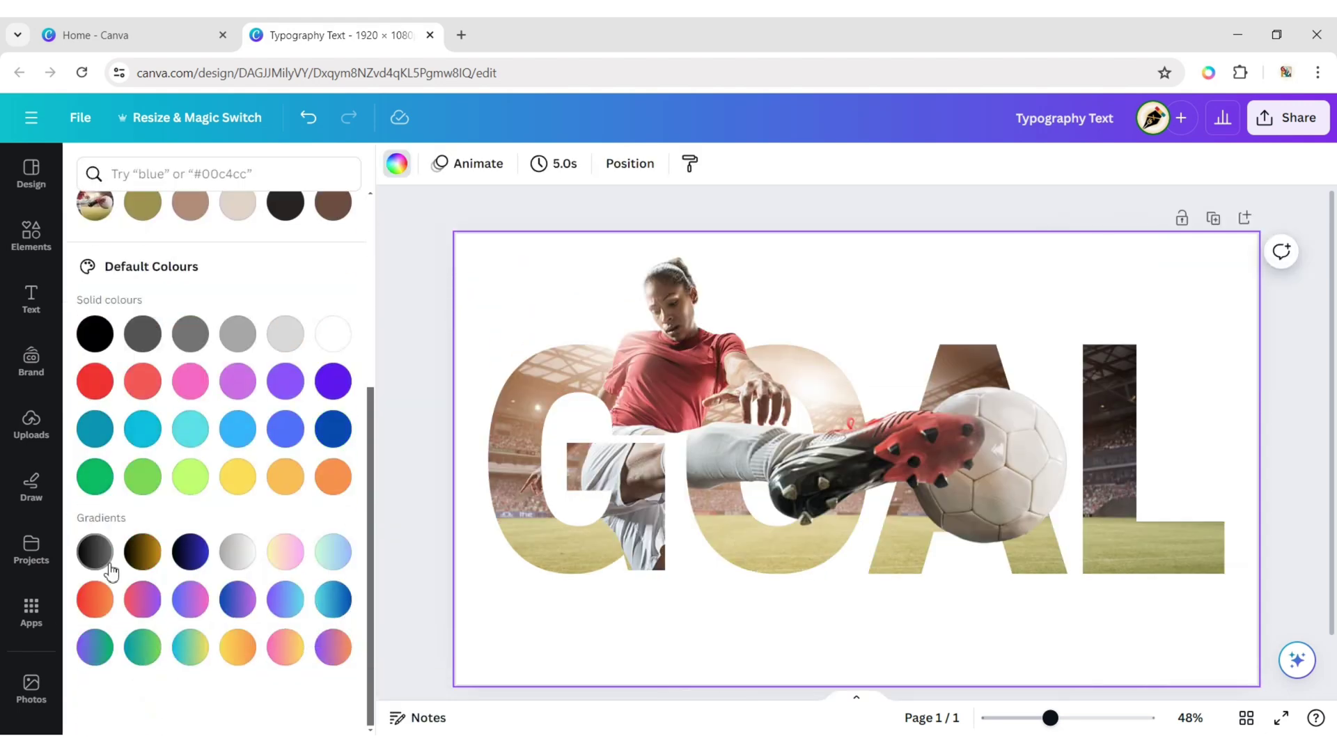
pyautogui.click(108, 557)
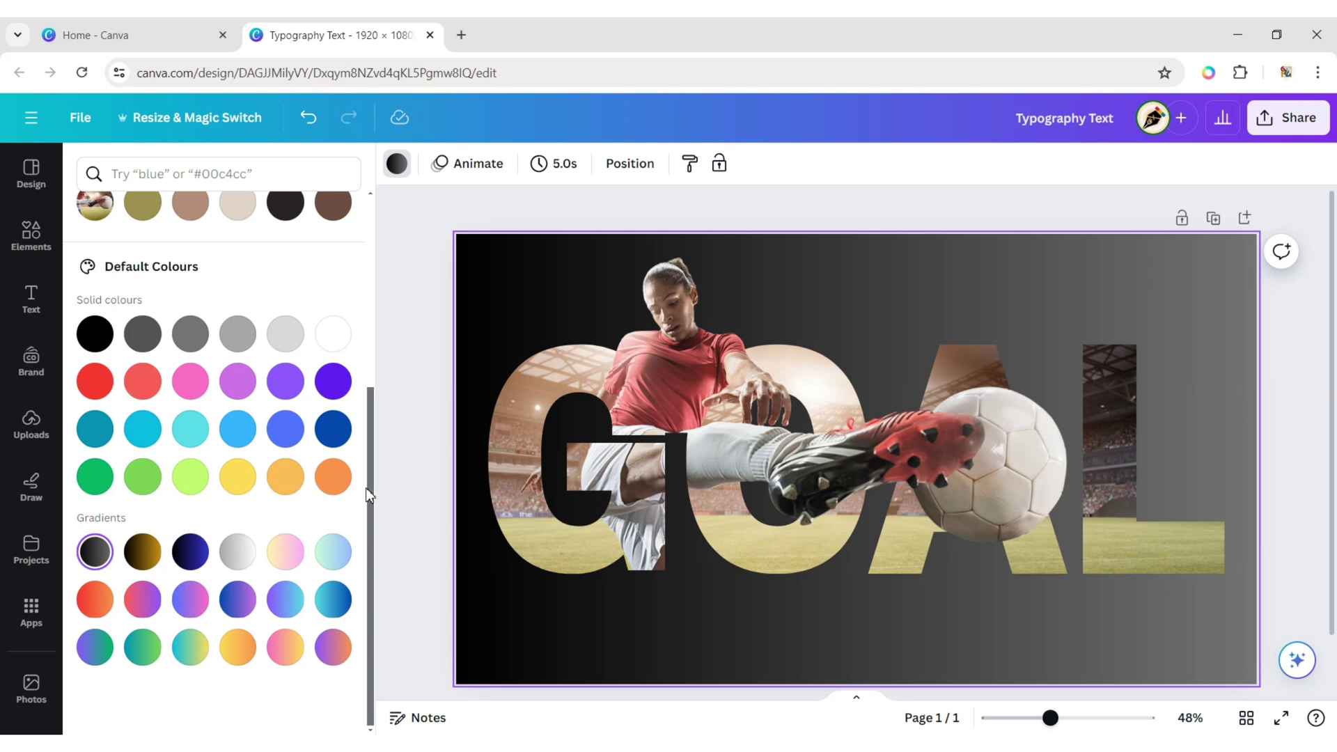
pyautogui.scroll(5, 369, 495)
# - Recolour the gradient from jersey reddish-brown #774240 to white and make it radial
pyautogui.click(96, 273)
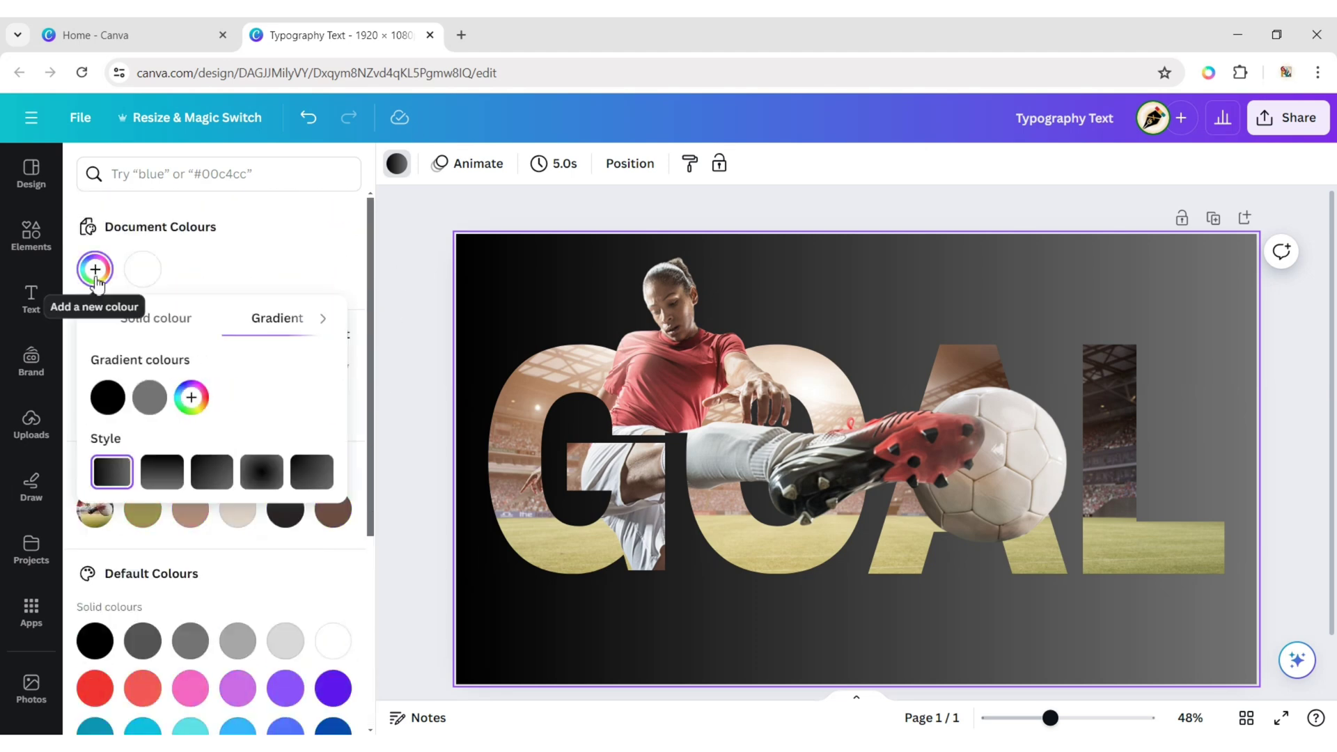
pyautogui.click(109, 397)
pyautogui.click(330, 592)
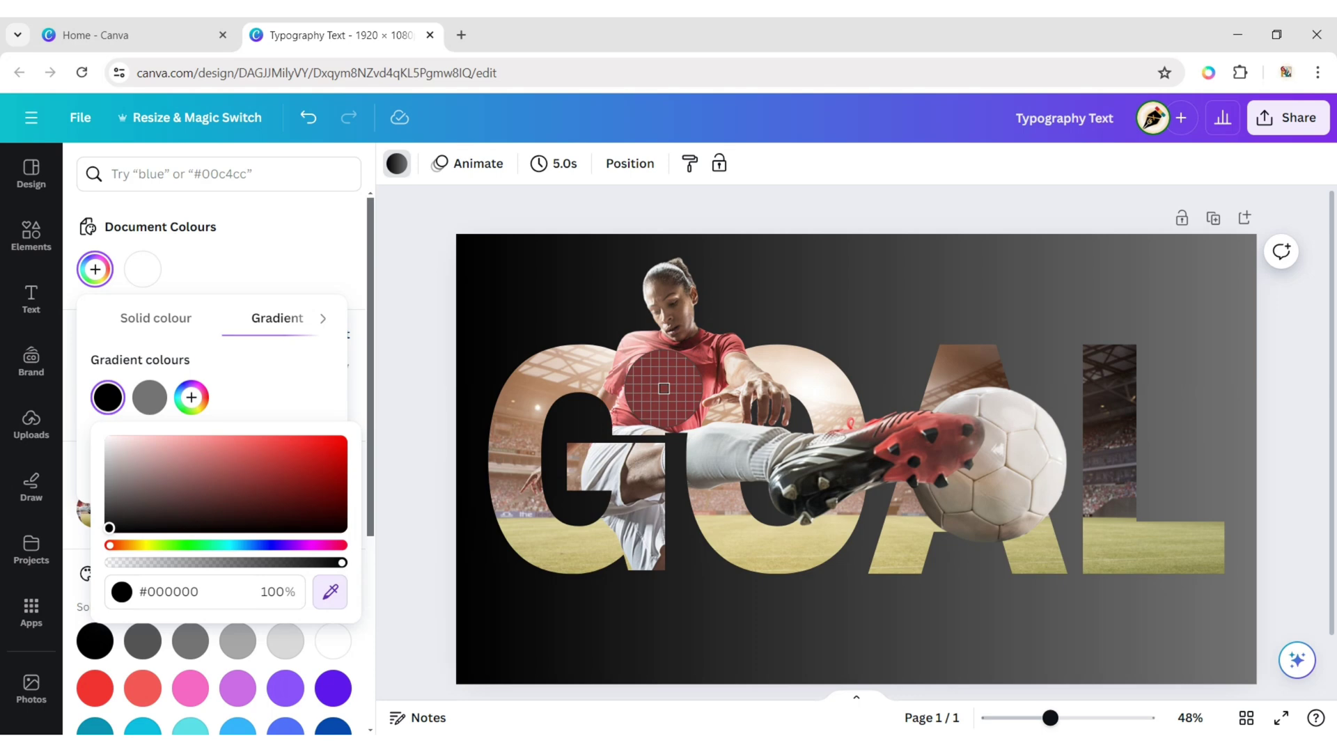
pyautogui.click(650, 369)
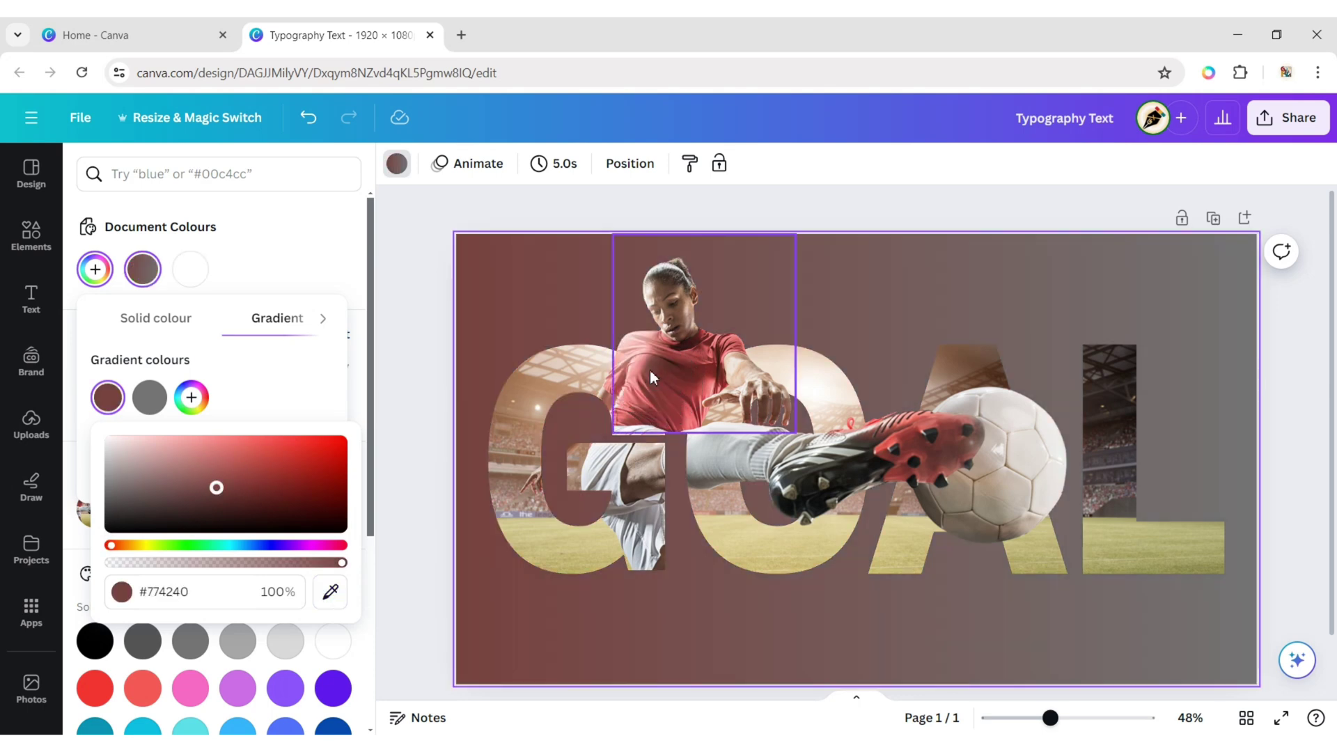
pyautogui.click(149, 397)
pyautogui.click(372, 592)
pyautogui.click(192, 268)
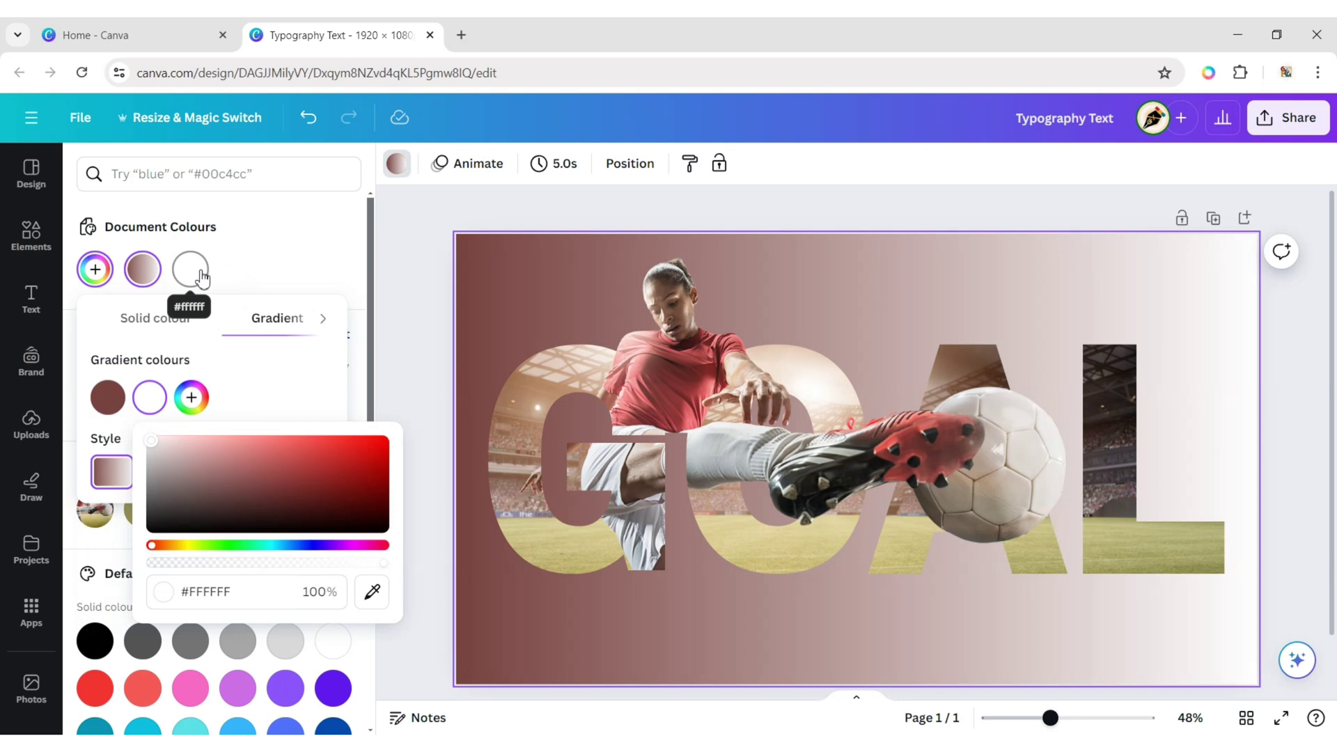
pyautogui.click(259, 392)
pyautogui.click(261, 474)
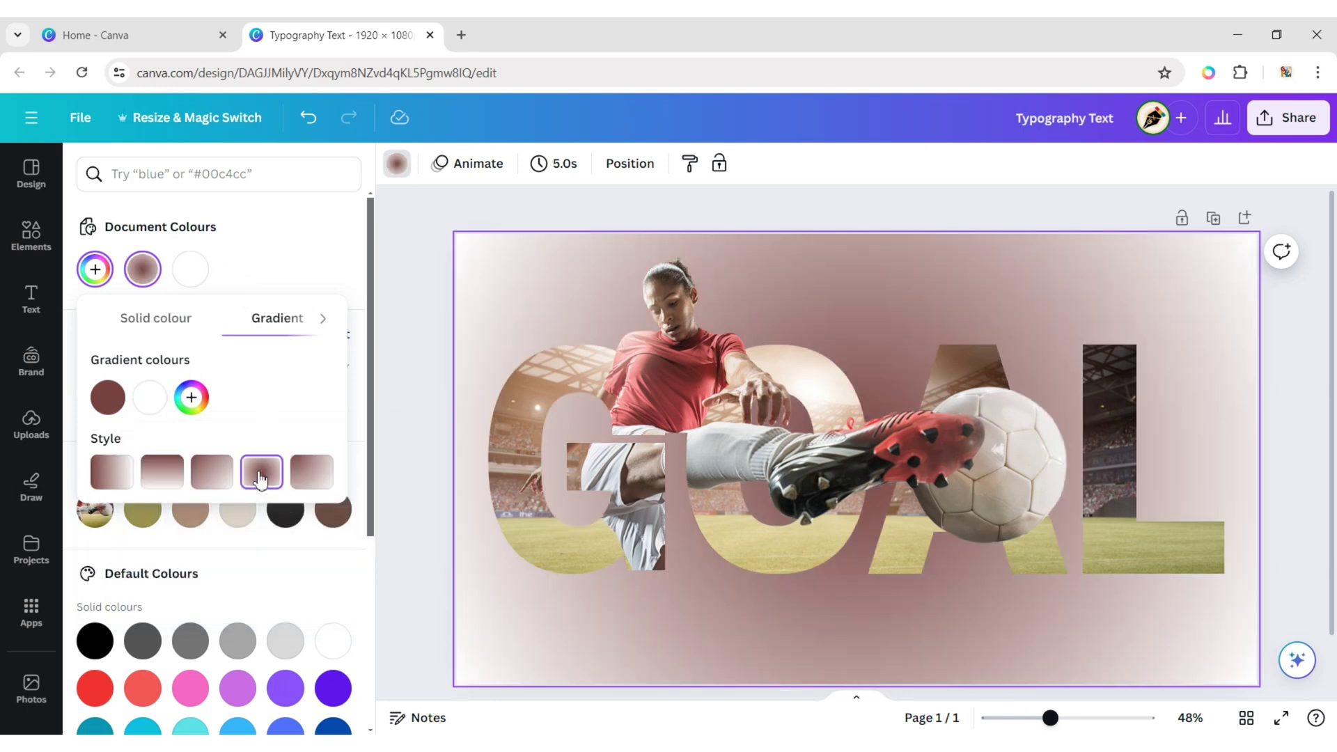